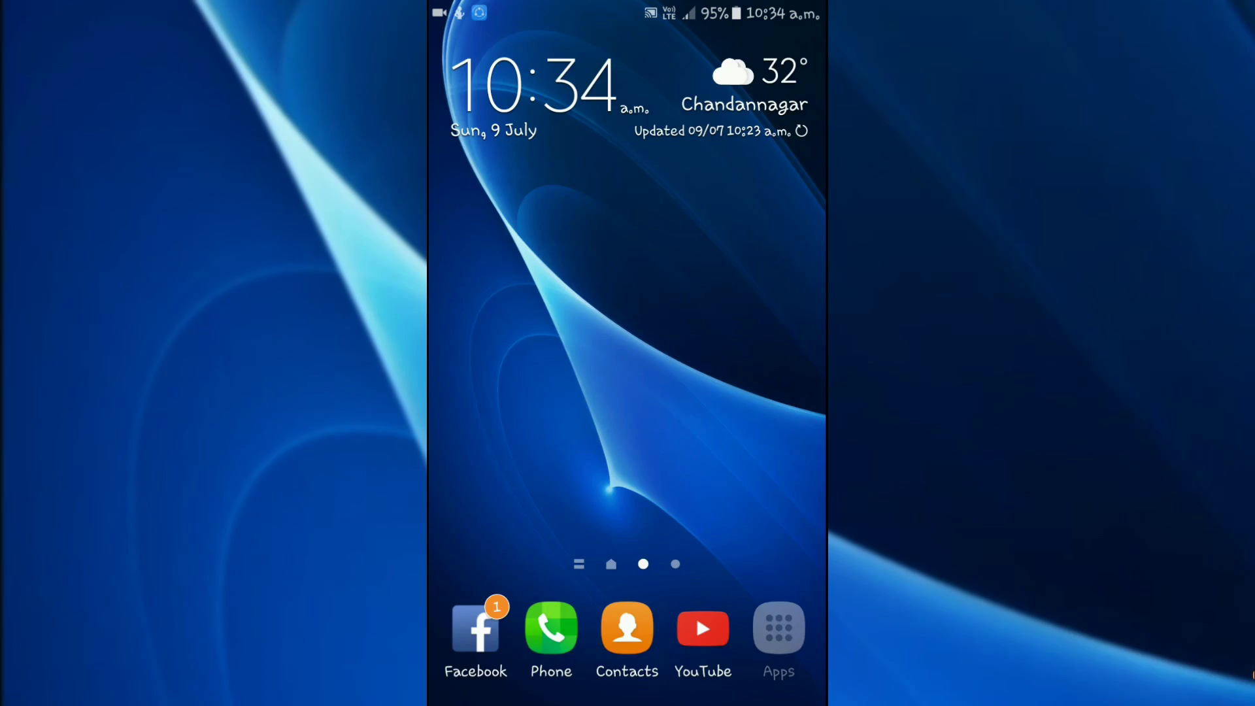
# Rerun the 'wpa tester without root' search in Play Store and view the WIFI WPS WPA TESTER page
pyautogui.moveTo(745, 393); pyautogui.dragTo(490, 392)
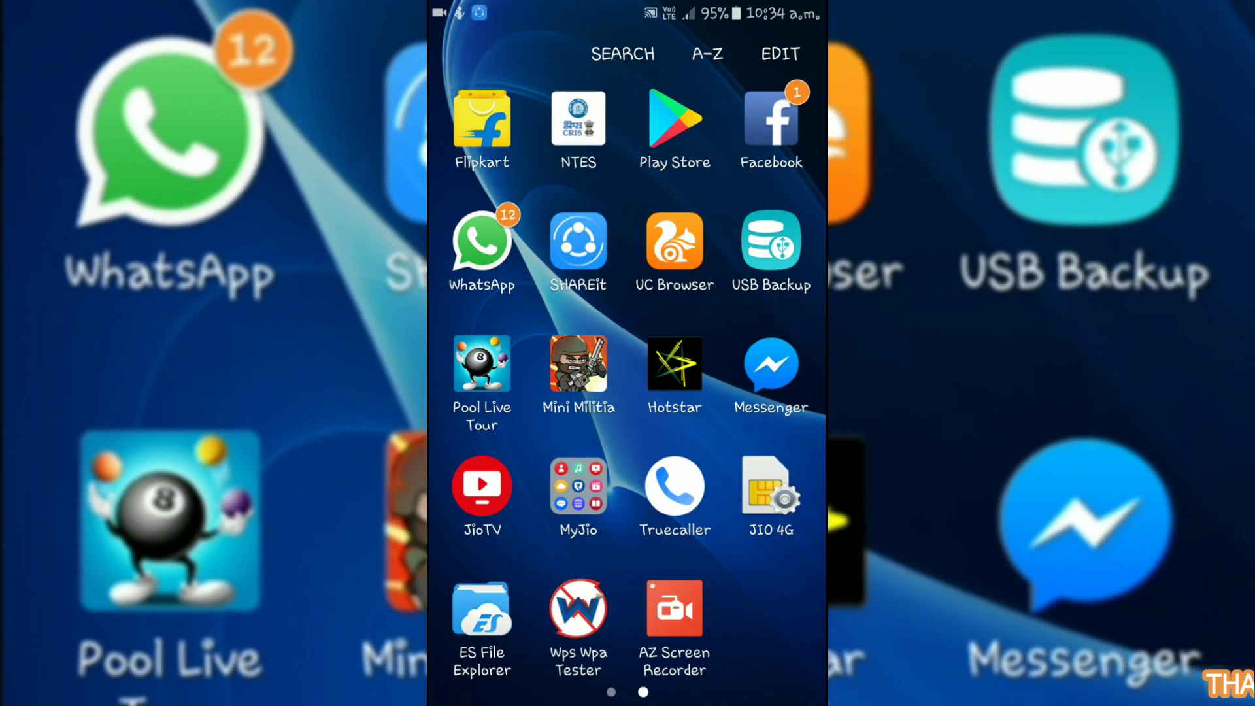
pyautogui.click(675, 123)
pyautogui.click(628, 62)
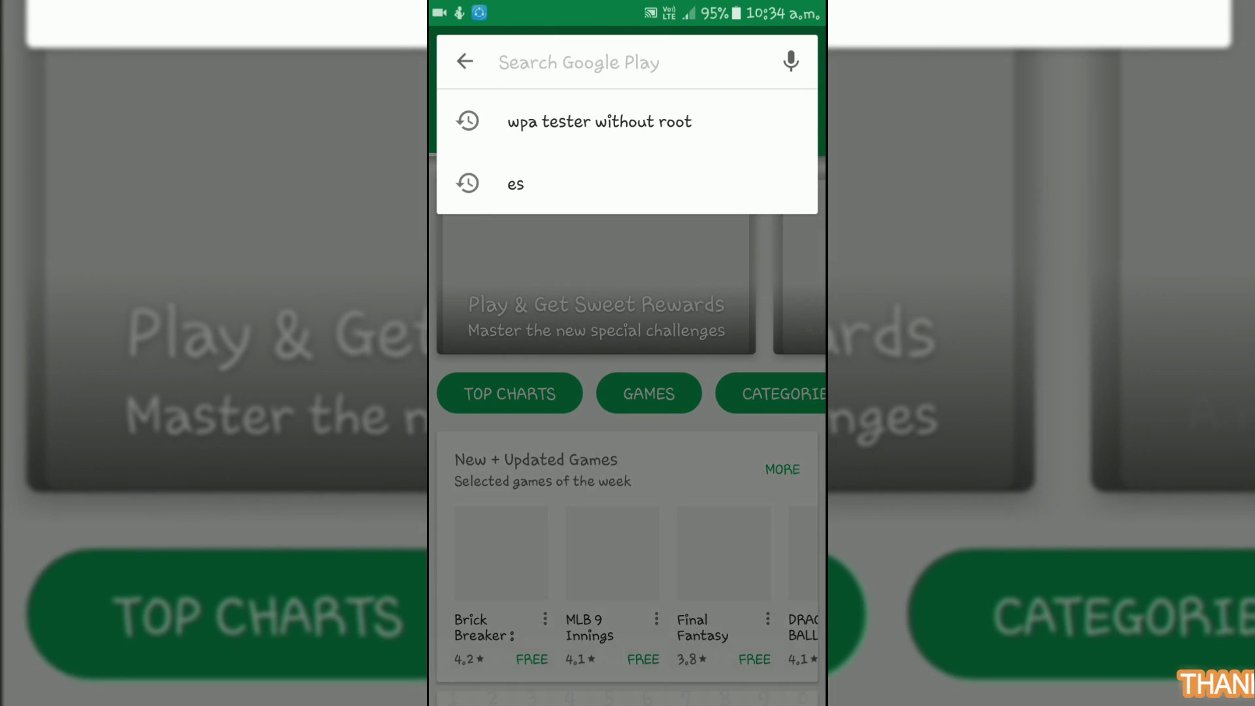
pyautogui.click(596, 121)
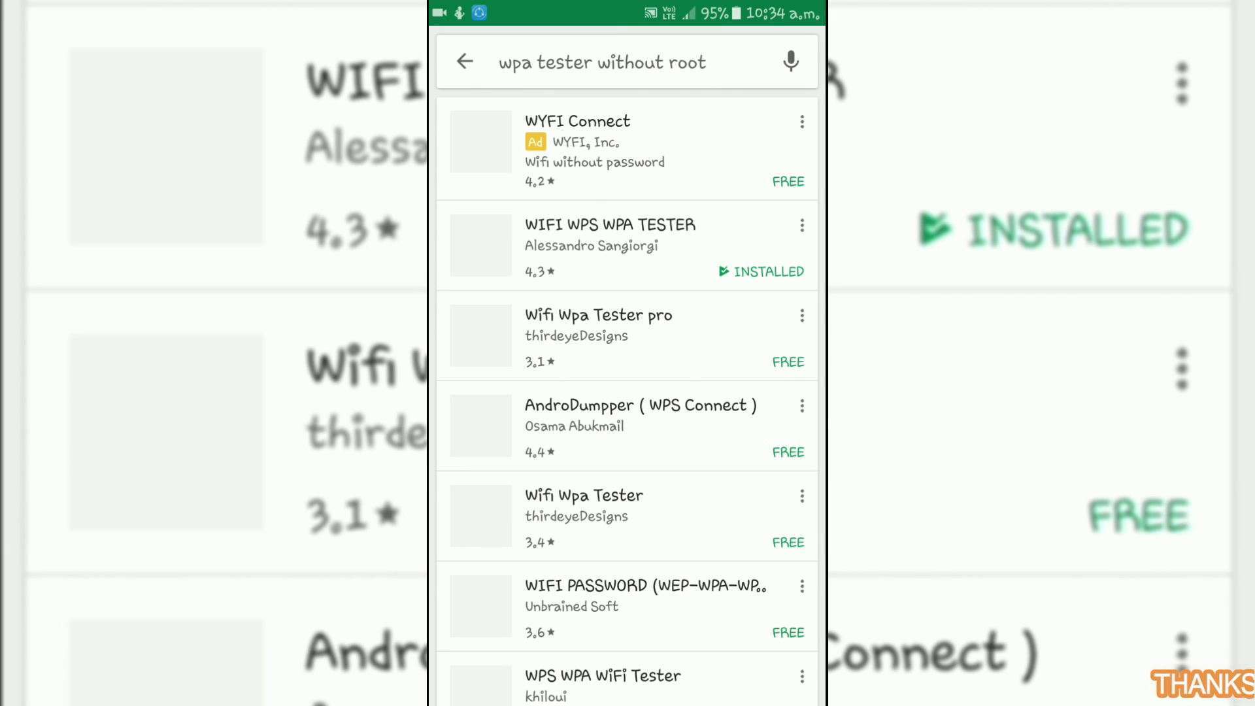
pyautogui.click(610, 245)
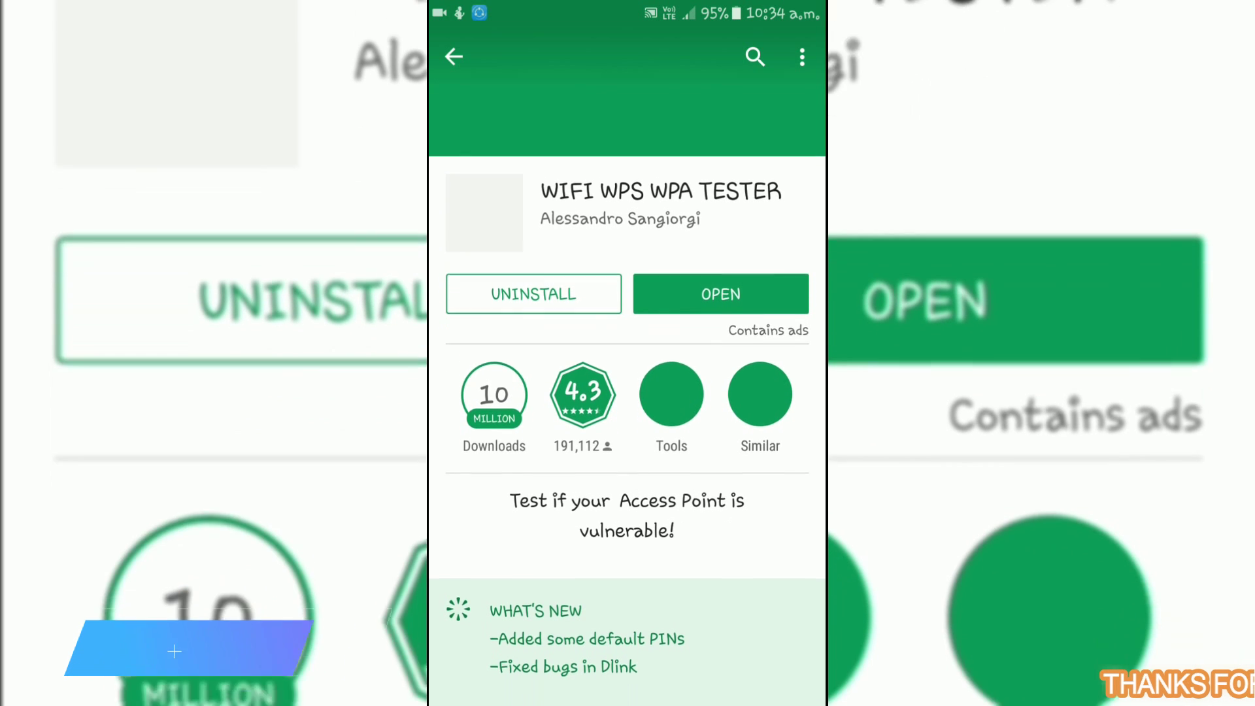
pyautogui.scroll(-3, 628, 441)
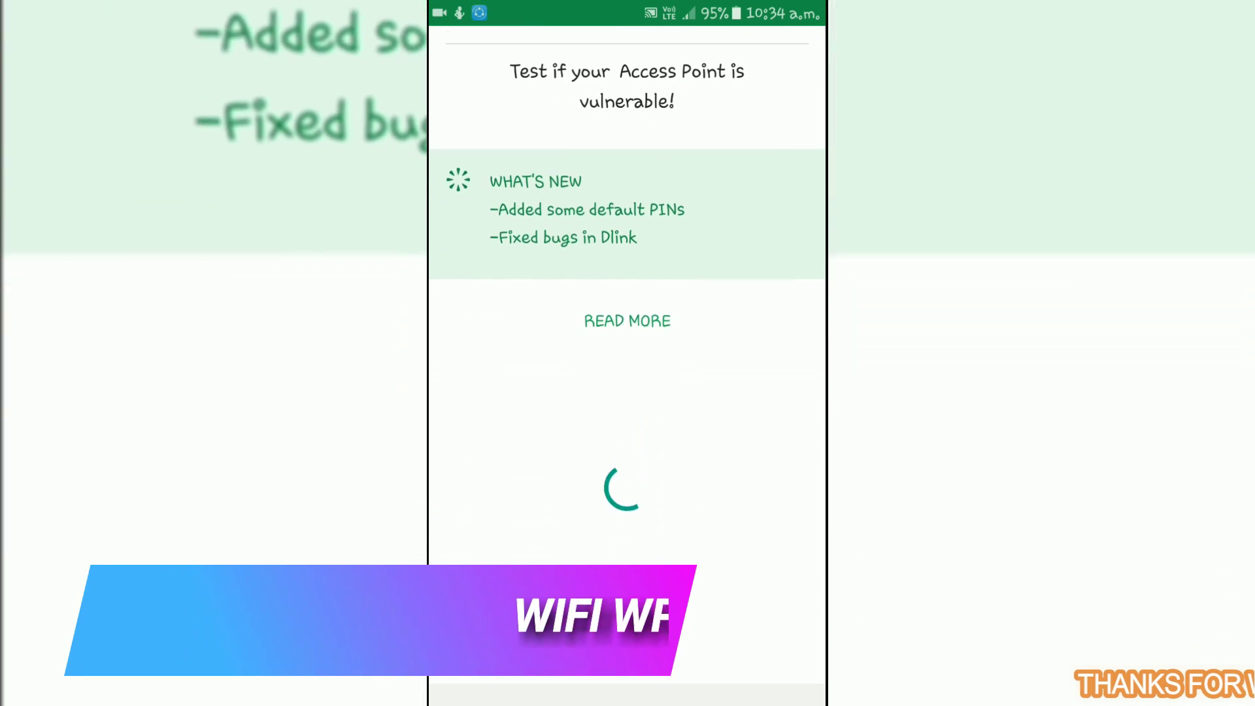
pyautogui.scroll(-3, 627, 353)
pyautogui.scroll(-3, 628, 354)
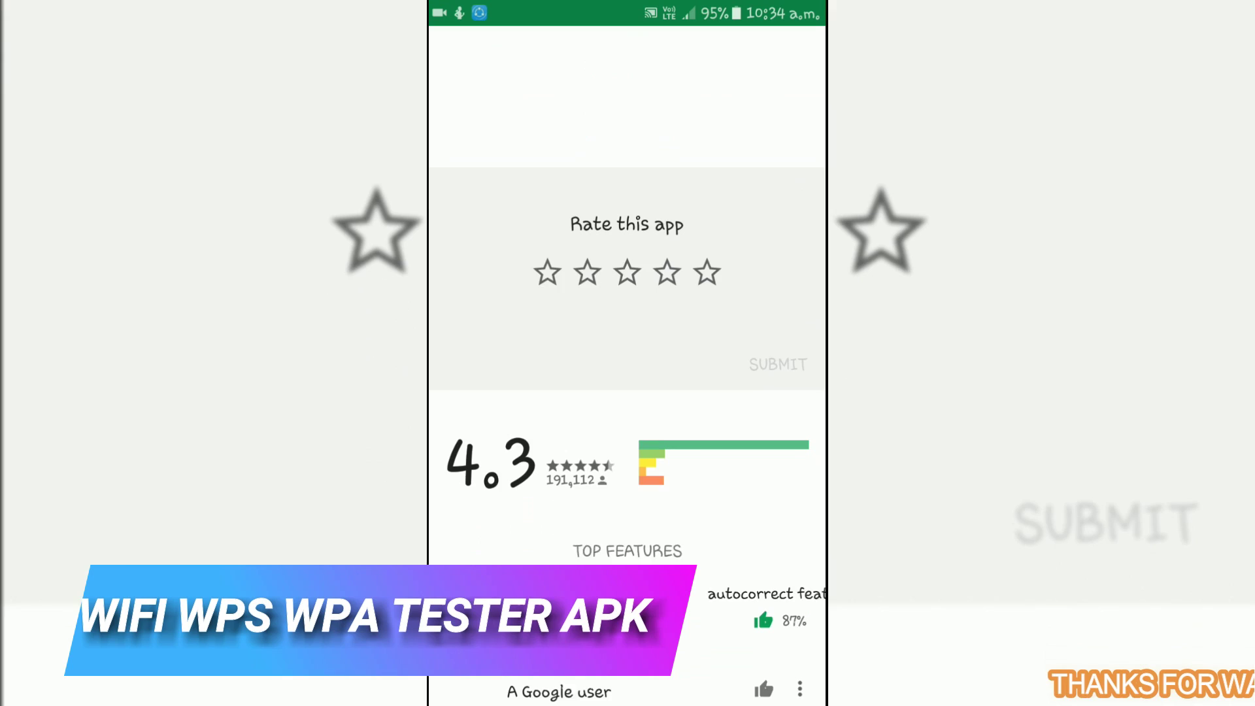
pyautogui.scroll(-5, 628, 353)
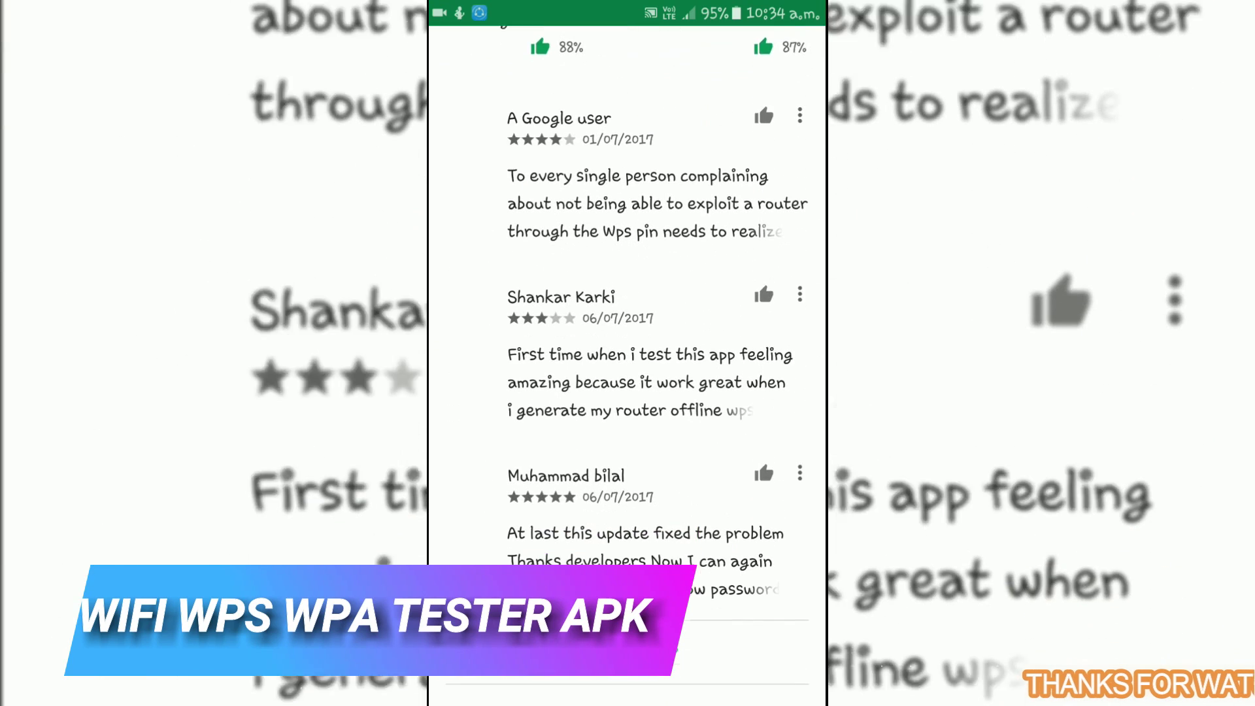
pyautogui.scroll(-5, 627, 353)
pyautogui.scroll(4, 627, 354)
pyautogui.scroll(10, 627, 353)
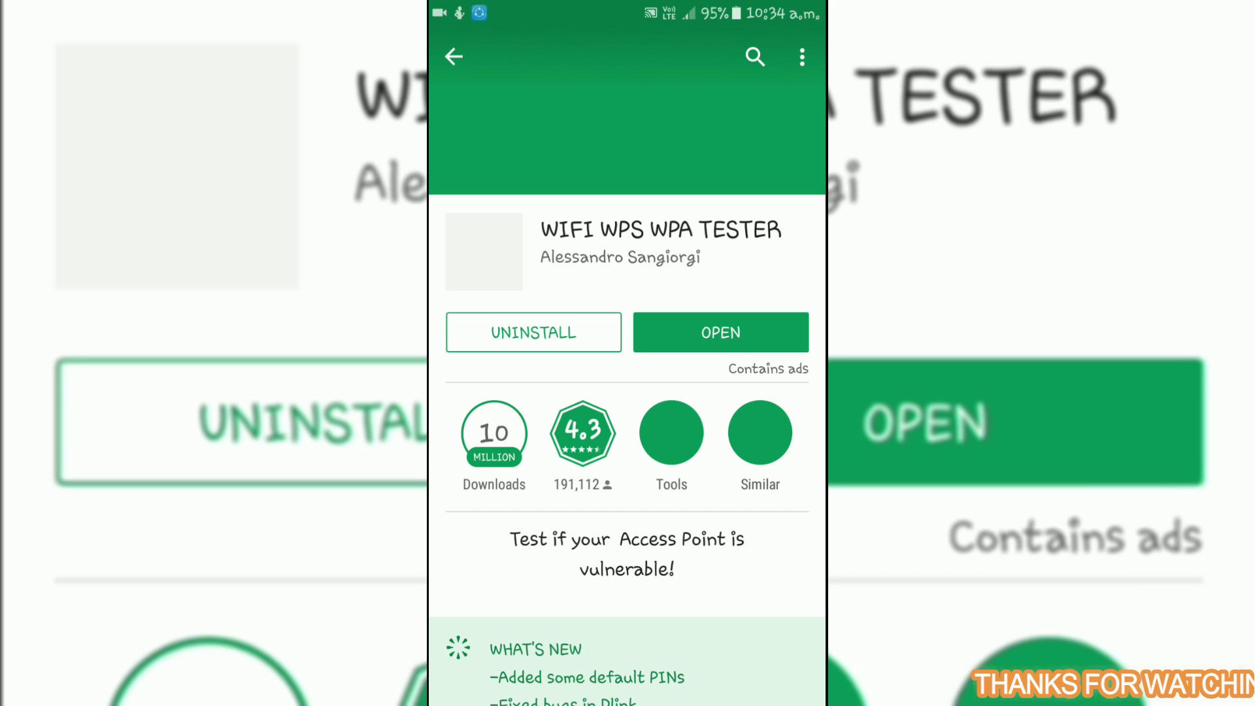
pyautogui.click(452, 56)
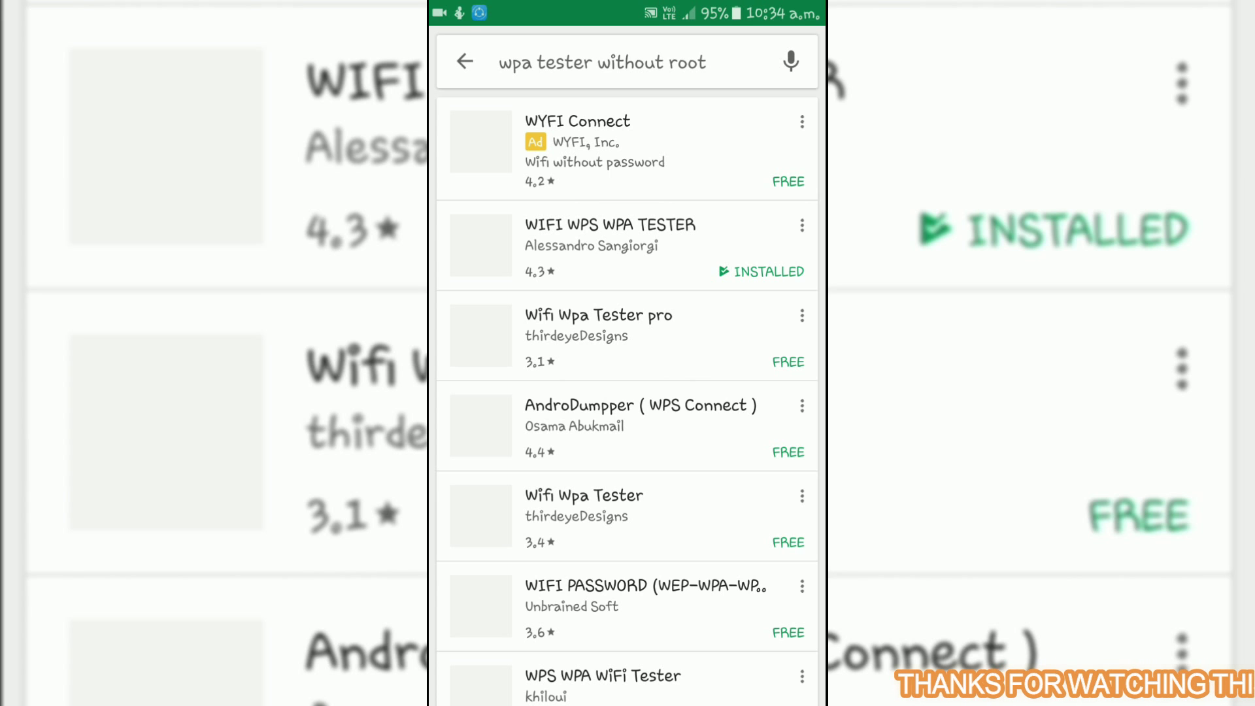
# Rerun the 'es' search and view the ES File Explorer File Manager page to confirm it is installed
pyautogui.click(464, 62)
pyautogui.click(588, 61)
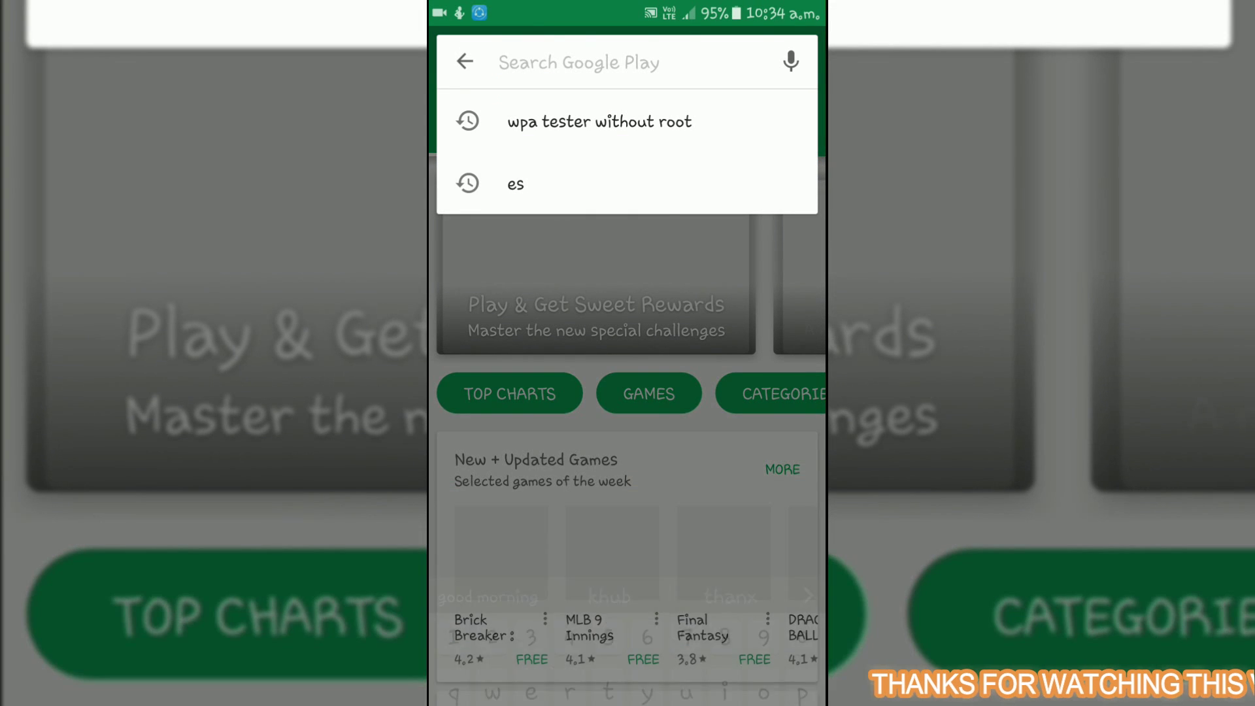
pyautogui.click(516, 184)
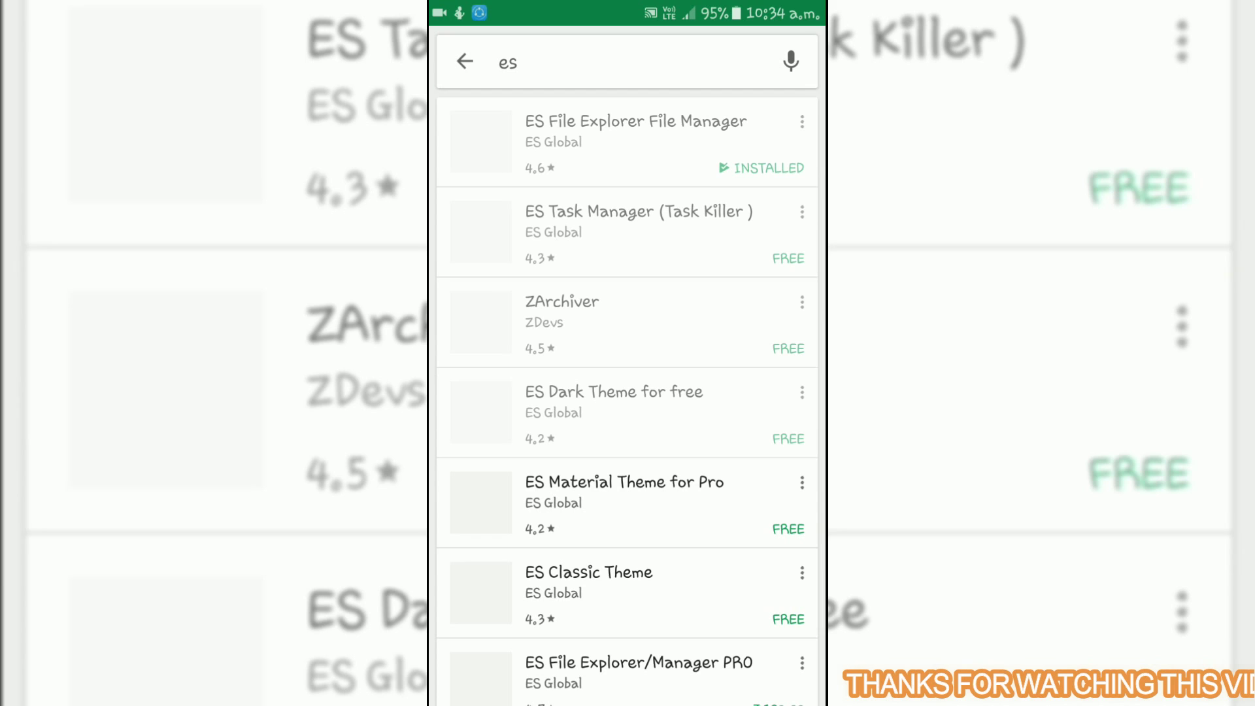
pyautogui.click(635, 138)
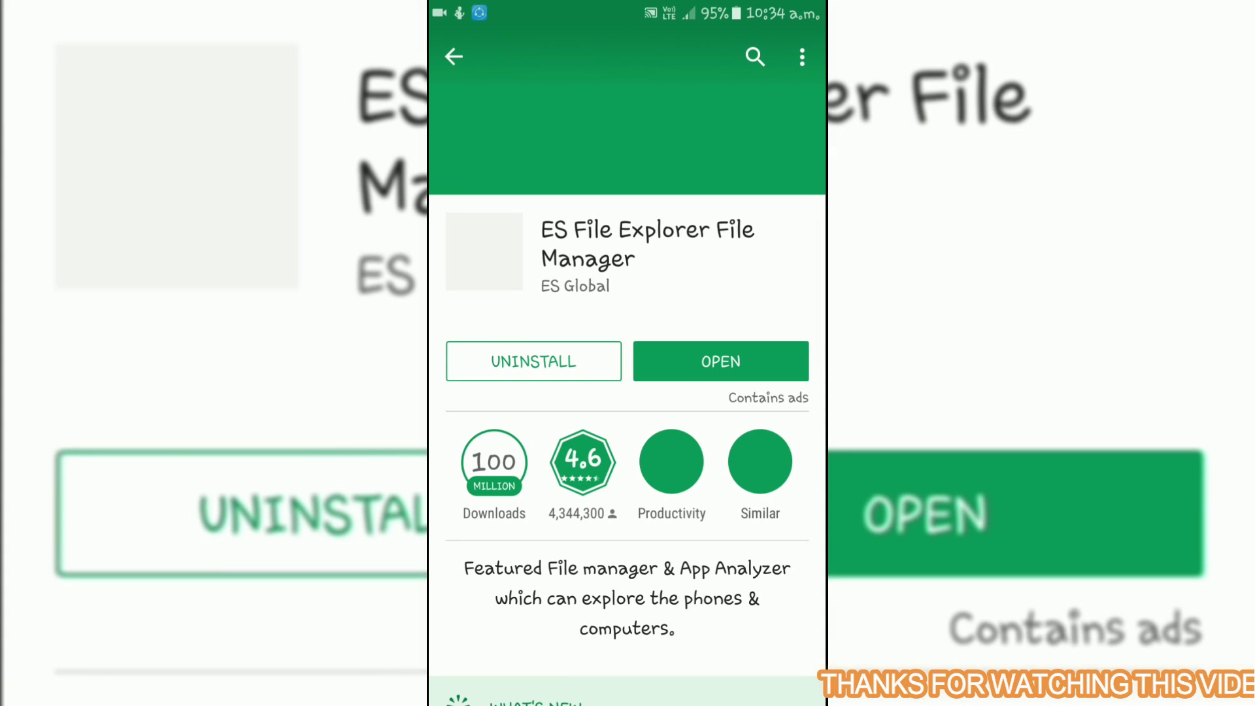
pyautogui.scroll(-2, 628, 442)
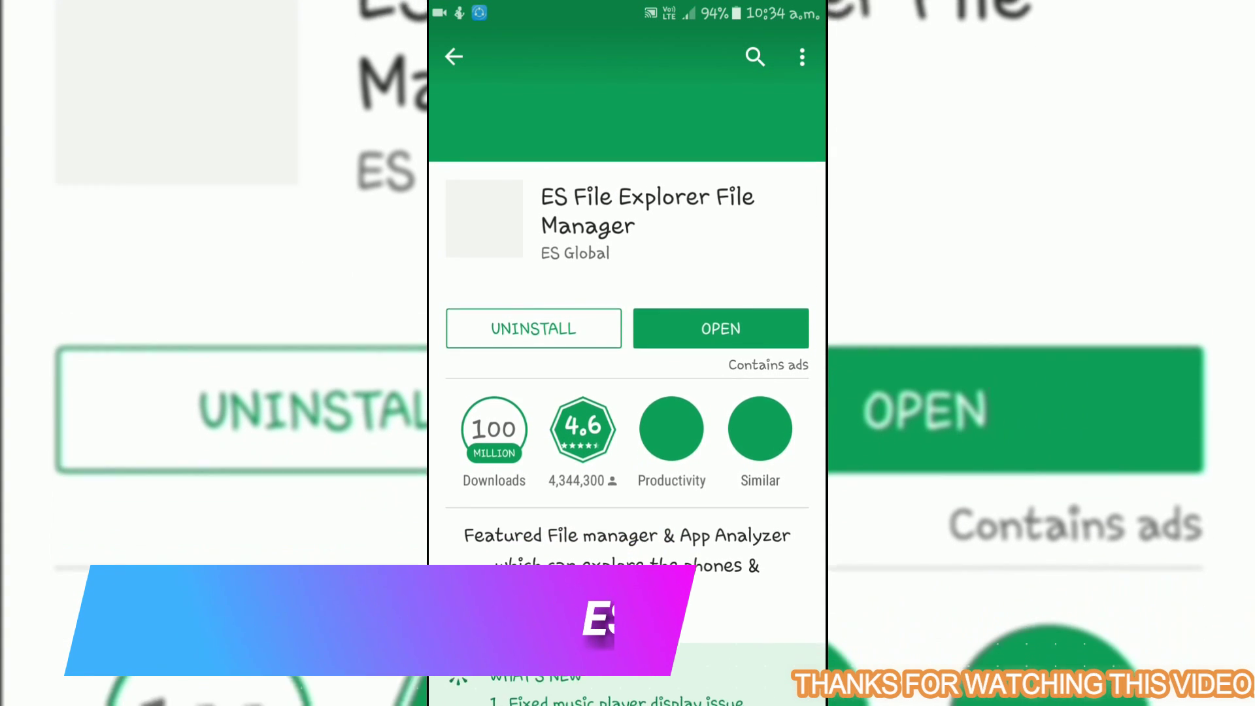
pyautogui.scroll(-3, 628, 392)
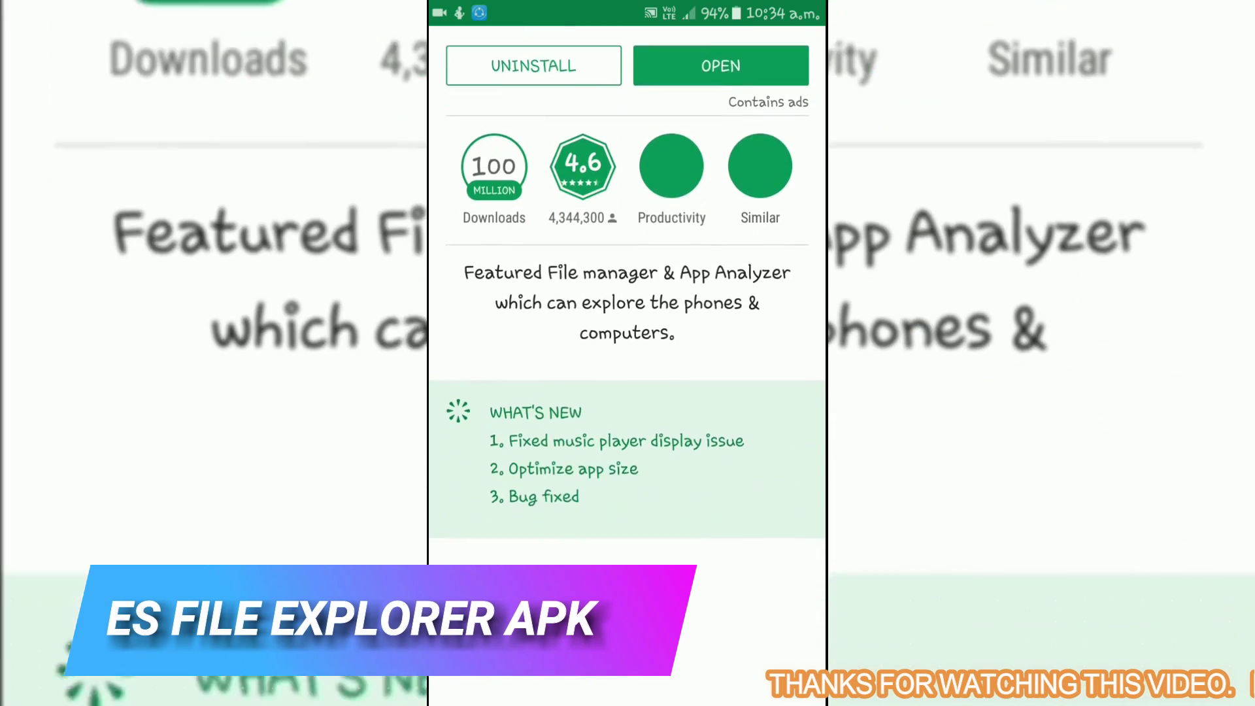
pyautogui.scroll(-3, 628, 392)
pyautogui.scroll(-3, 627, 392)
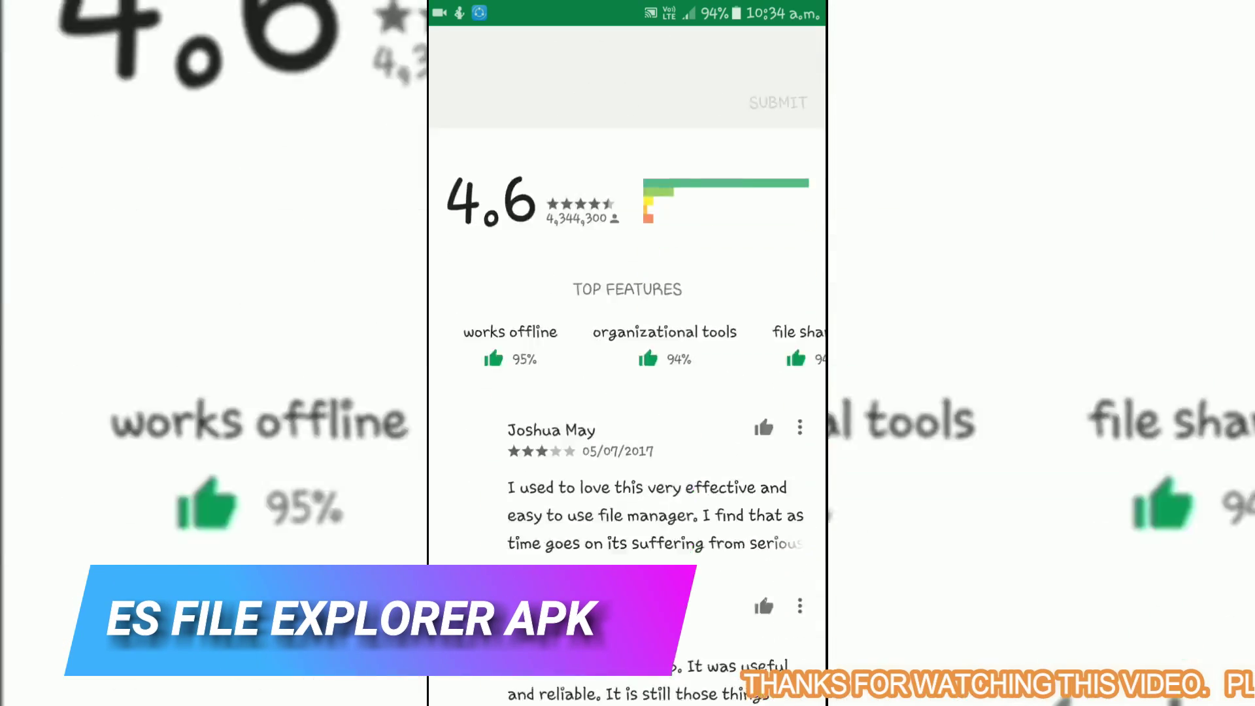
pyautogui.scroll(-3, 628, 392)
pyautogui.scroll(5, 628, 393)
pyautogui.scroll(5, 628, 392)
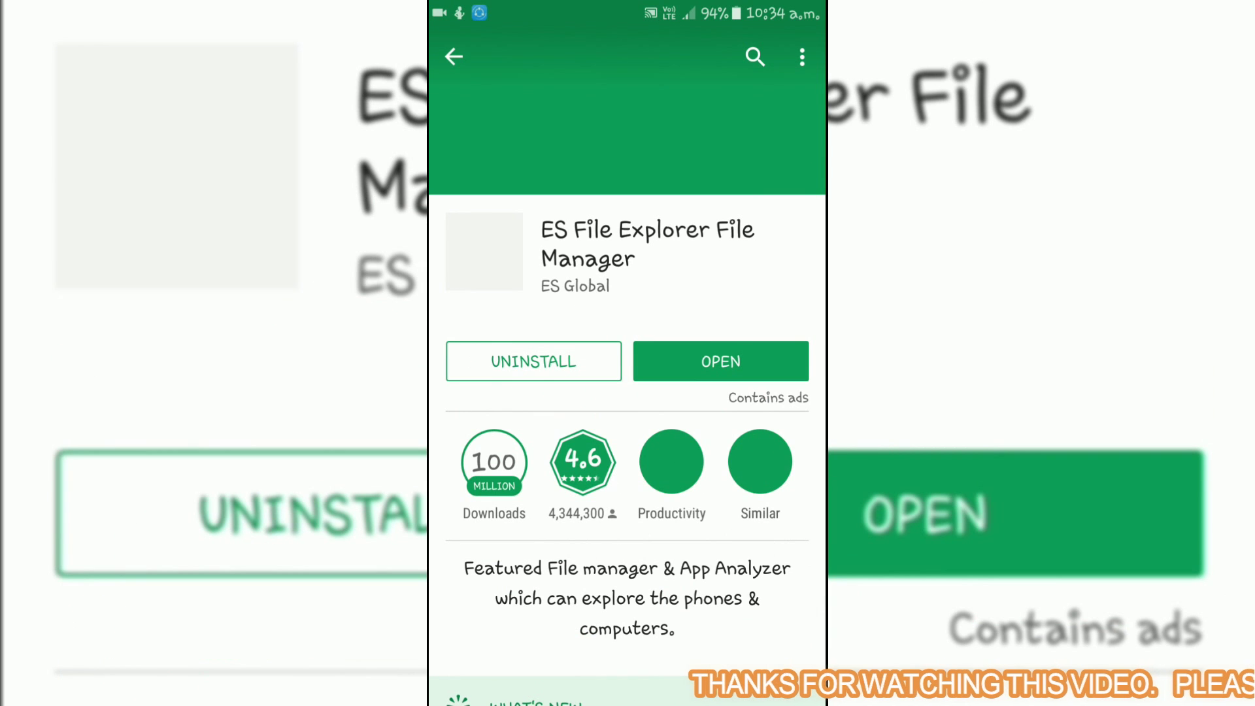
pyautogui.press('Escape')
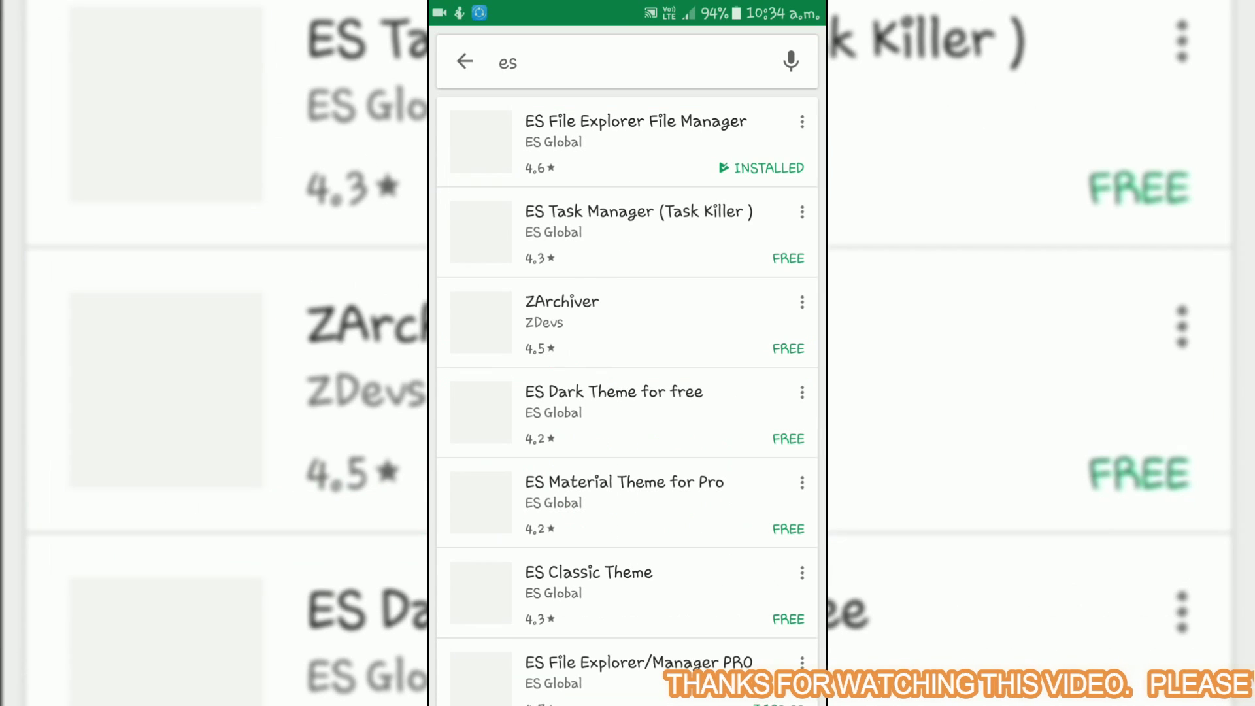
# Go from the home screen into Settings and show the Wi-Fi network list
pyautogui.press('Home')
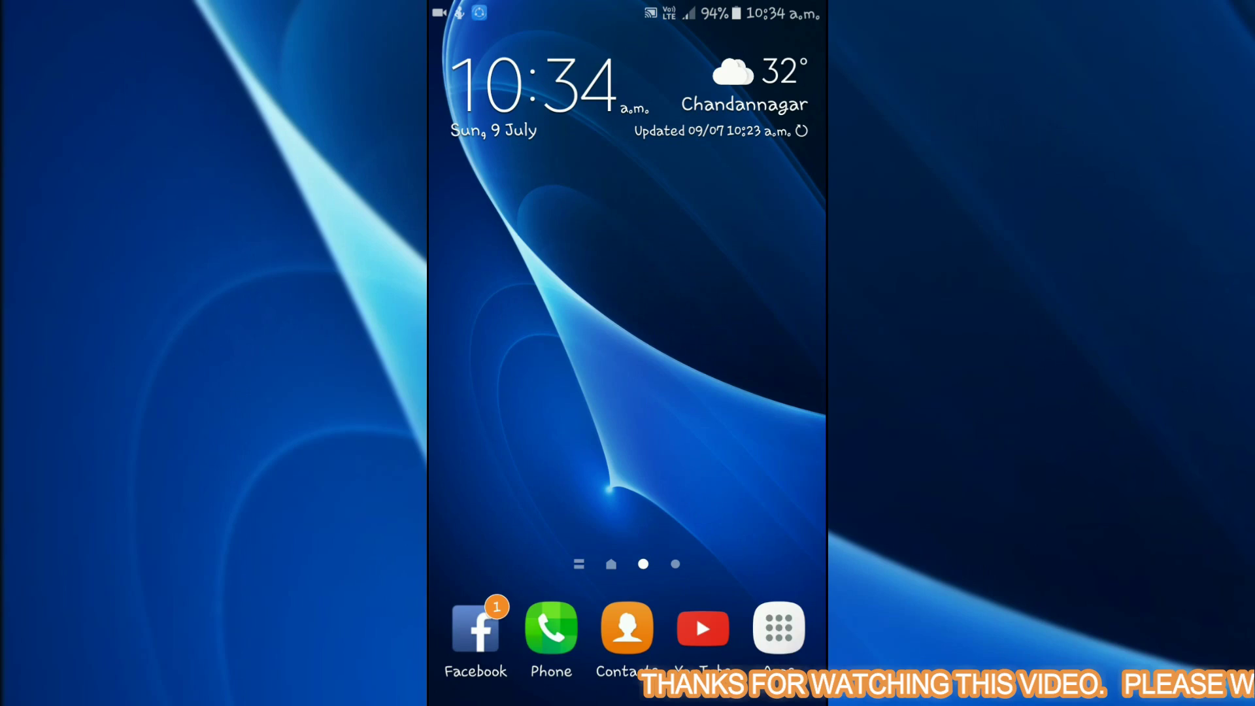
pyautogui.click(778, 628)
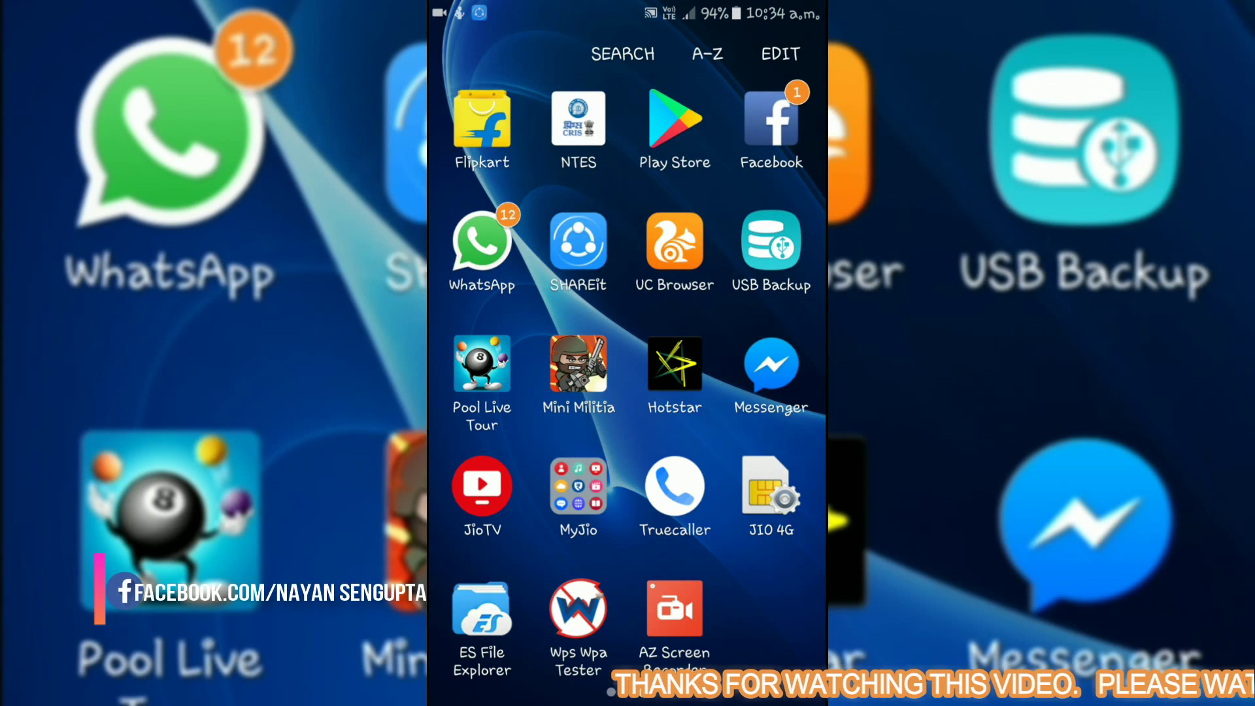
pyautogui.hscroll(-5, 628, 372)
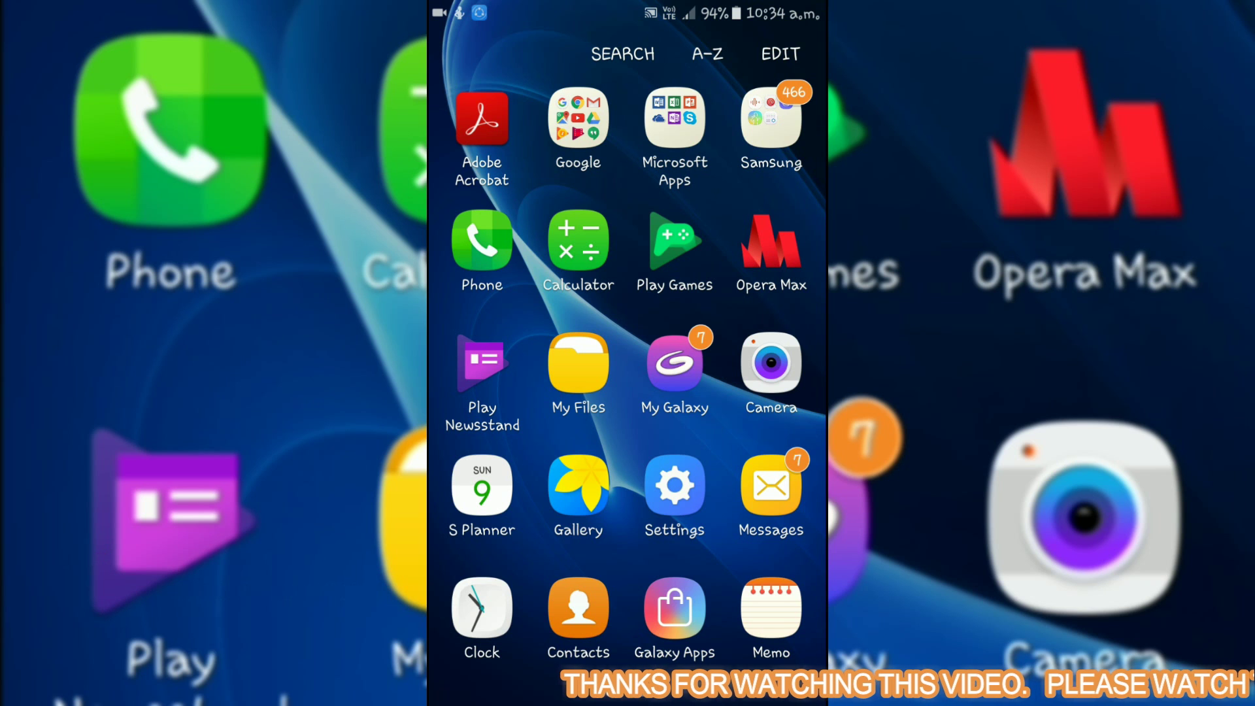
pyautogui.click(676, 486)
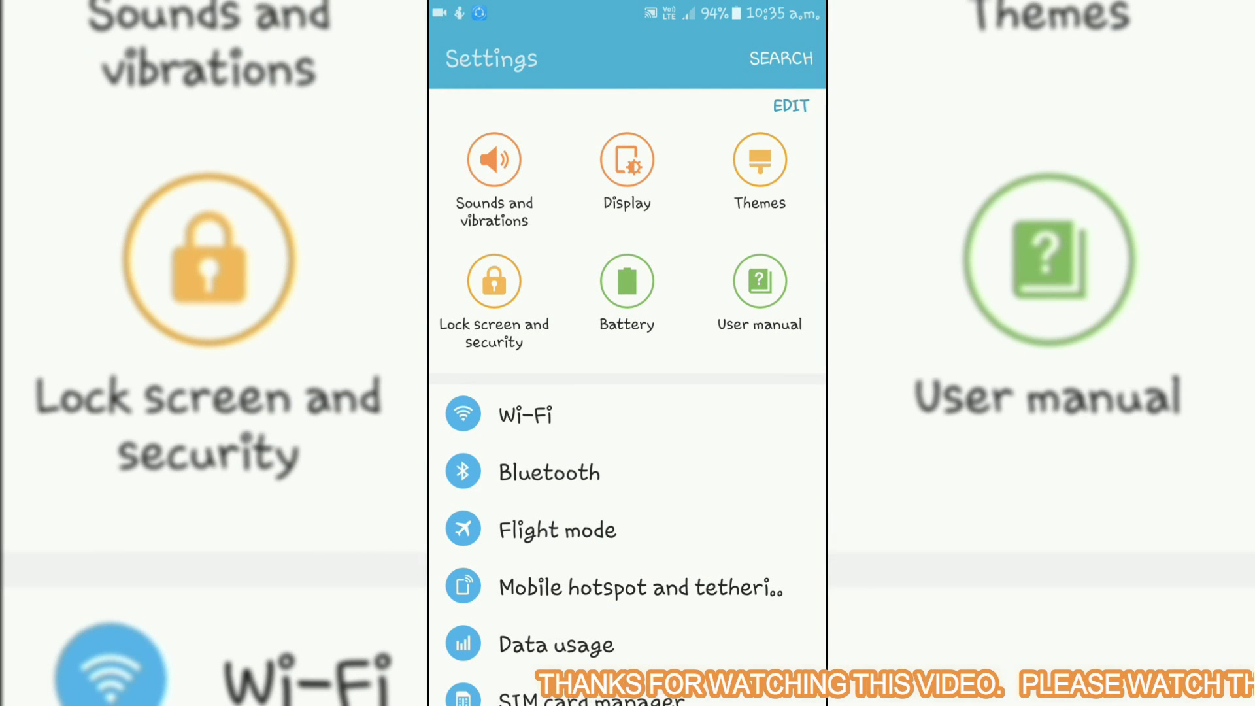
pyautogui.click(524, 415)
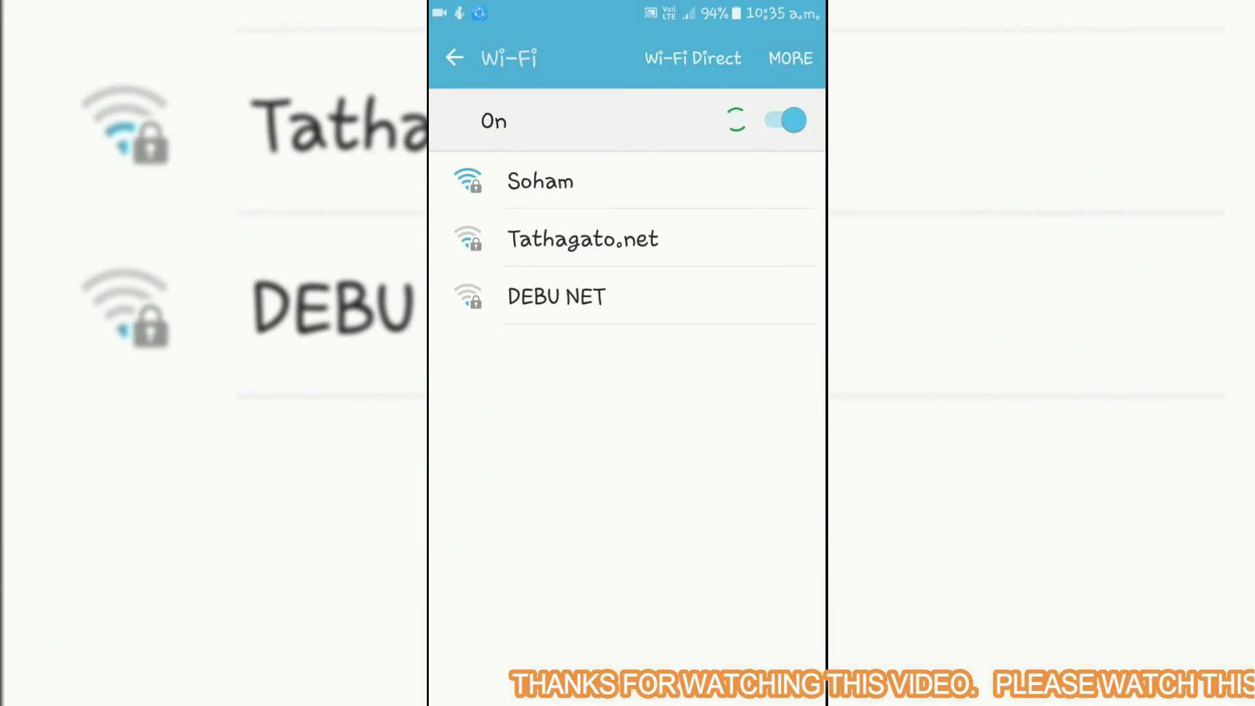
# Bring up the Soham password prompt and dismiss it without connecting
pyautogui.click(541, 180)
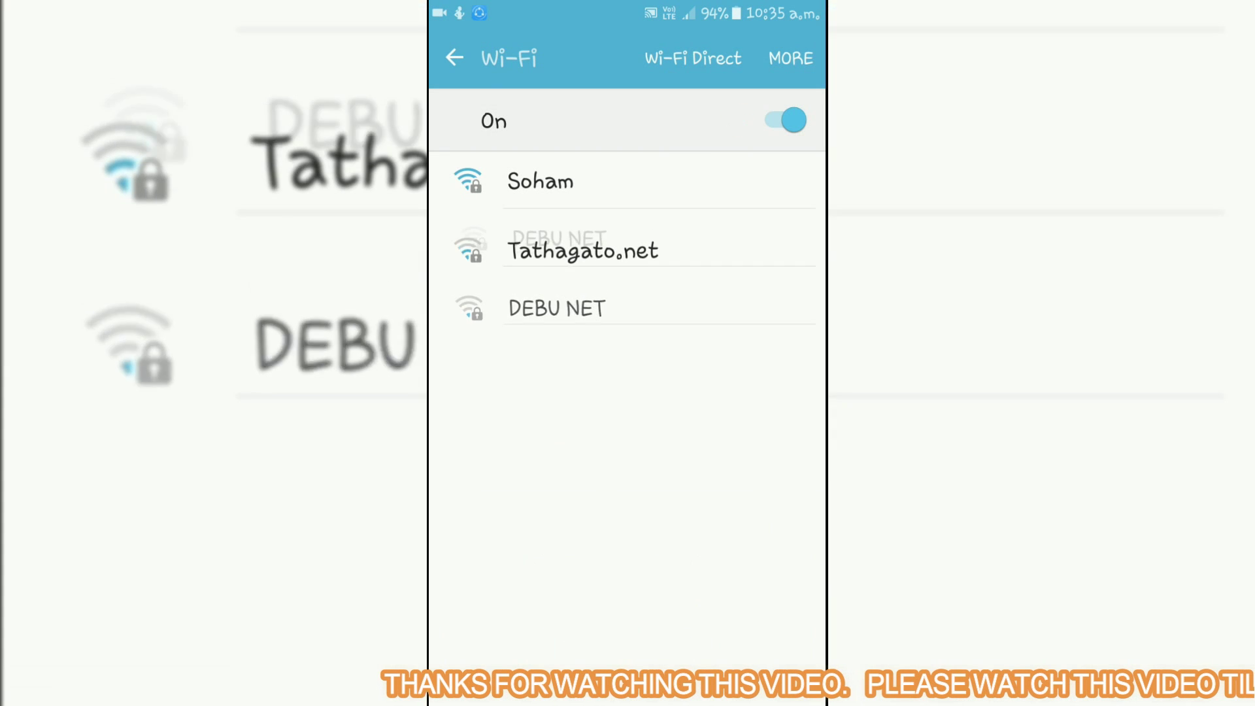
pyautogui.click(540, 181)
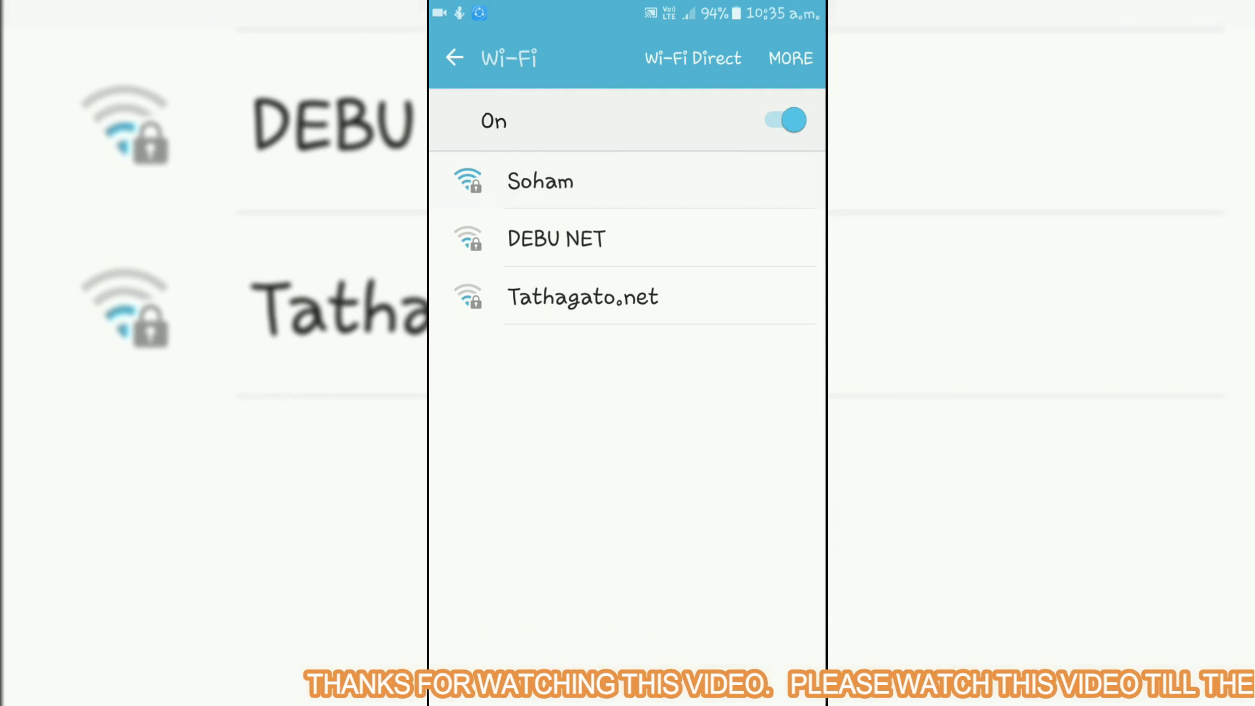
pyautogui.click(540, 181)
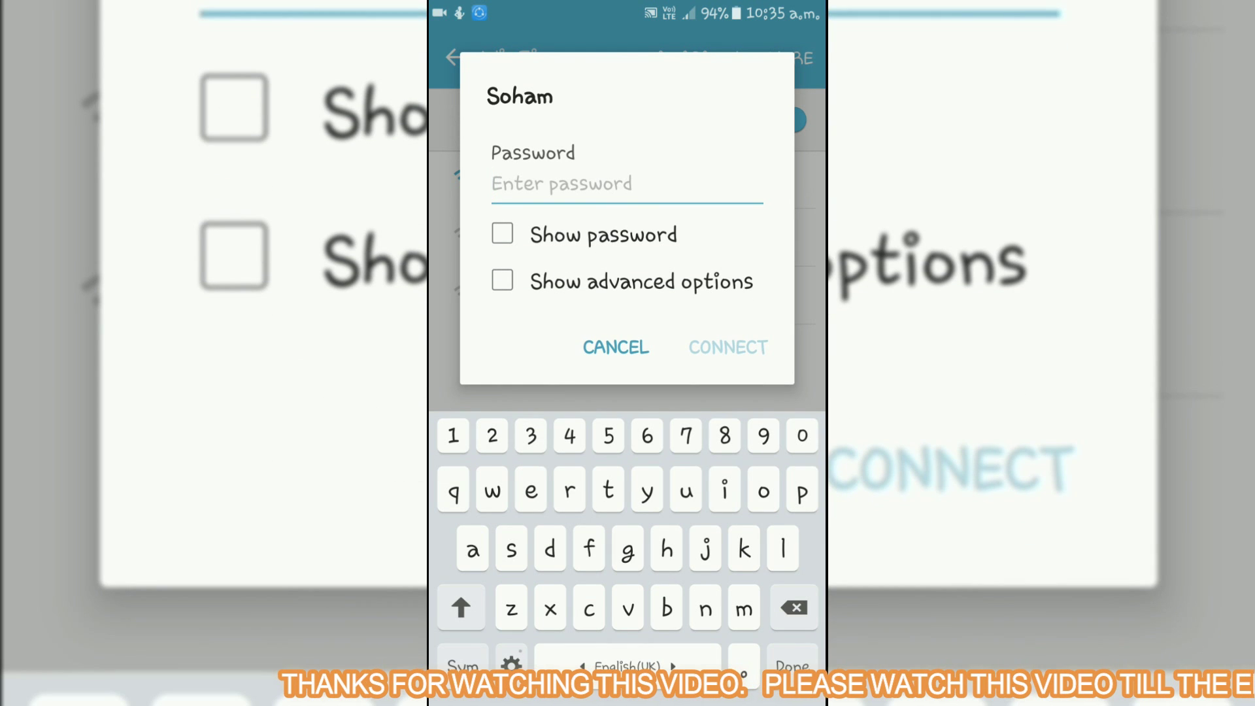
pyautogui.press('Escape')
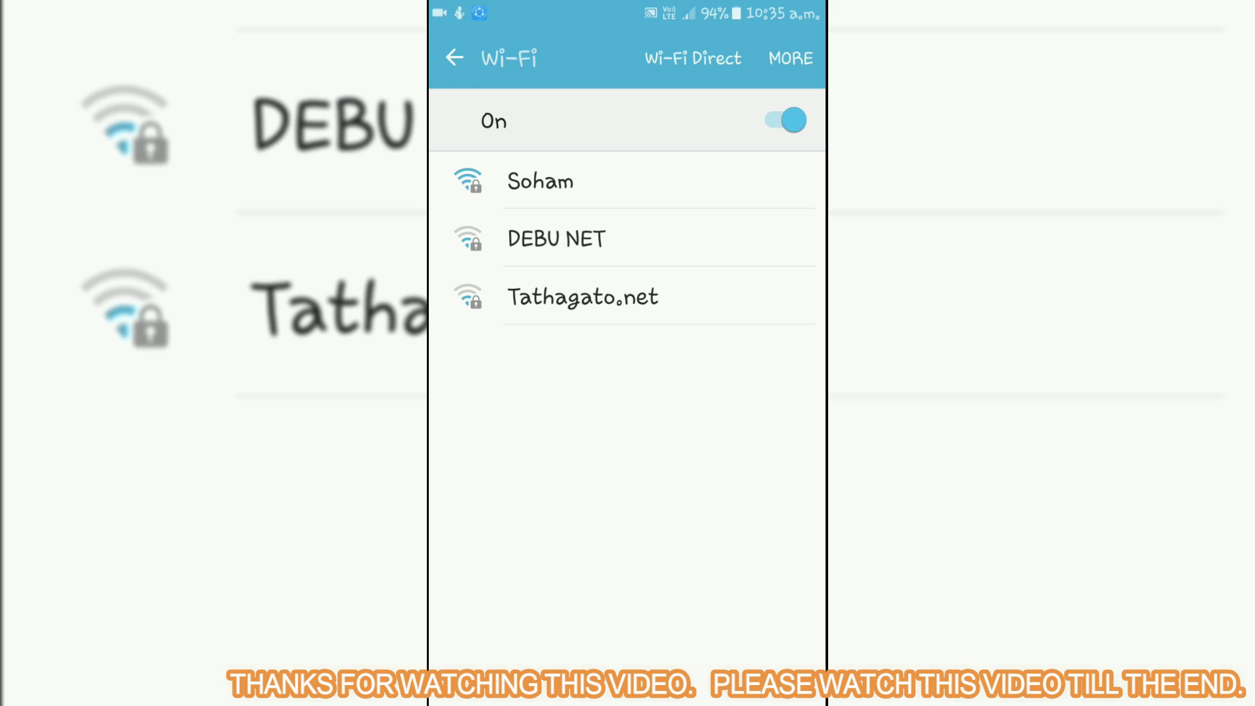
# Copy the device serial number from the Status page, then leave Settings
pyautogui.press('Escape')
pyautogui.scroll(-5, 627, 392)
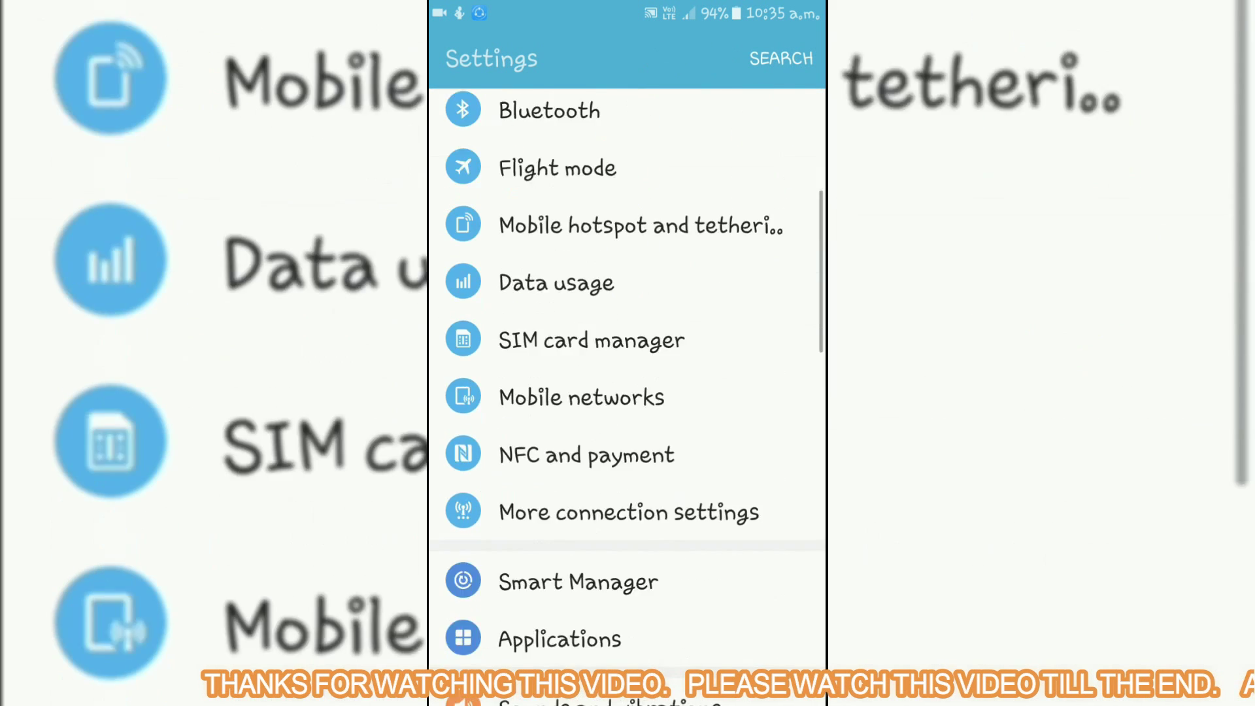
pyautogui.scroll(-10, 627, 392)
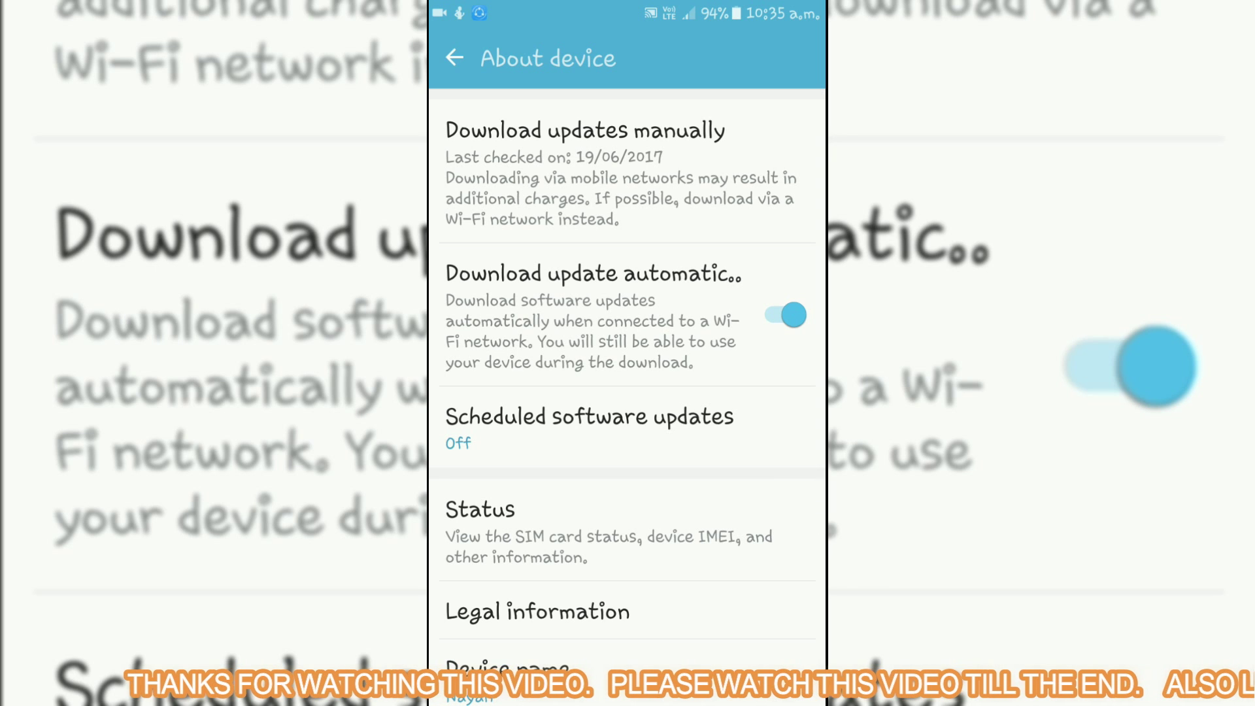
pyautogui.click(608, 530)
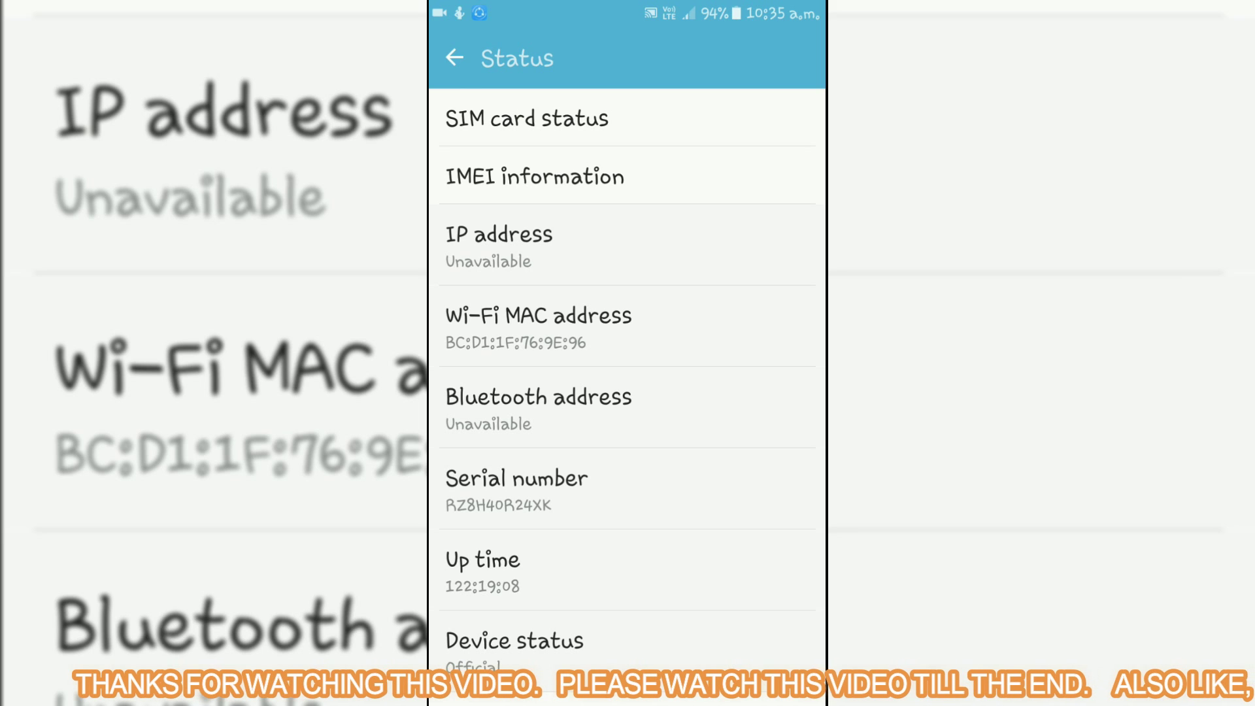
pyautogui.click(627, 489)
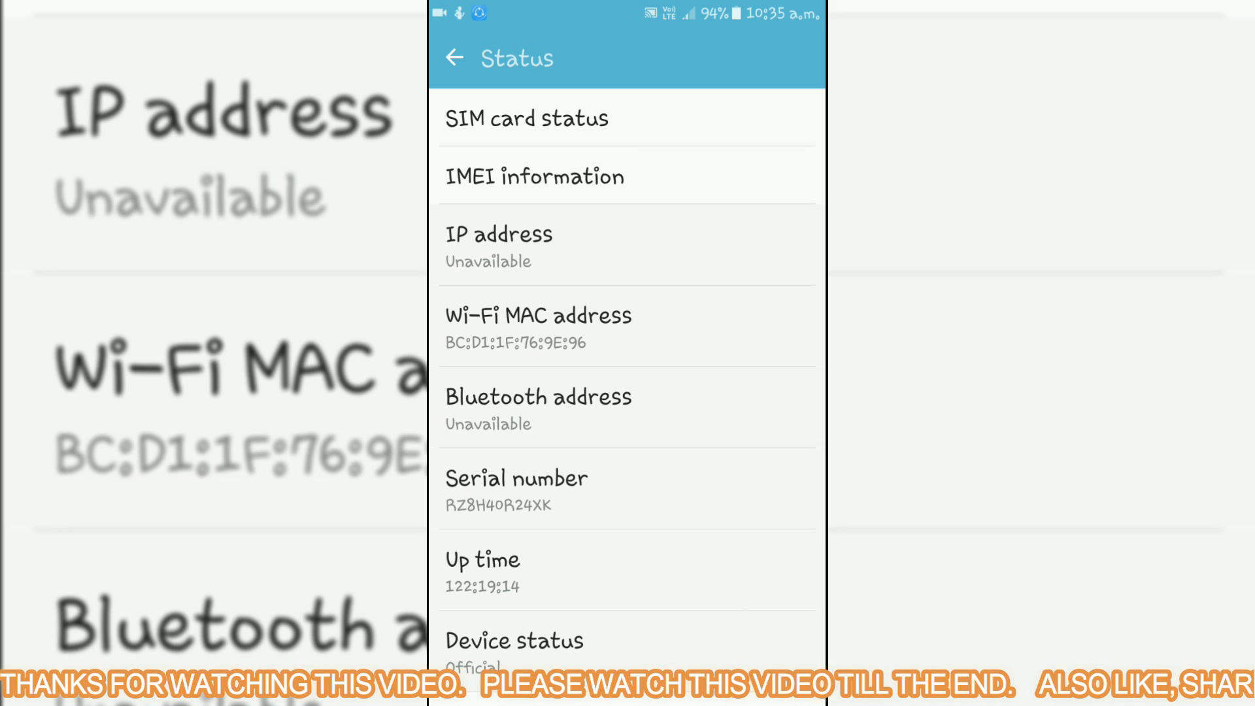
pyautogui.click(453, 58)
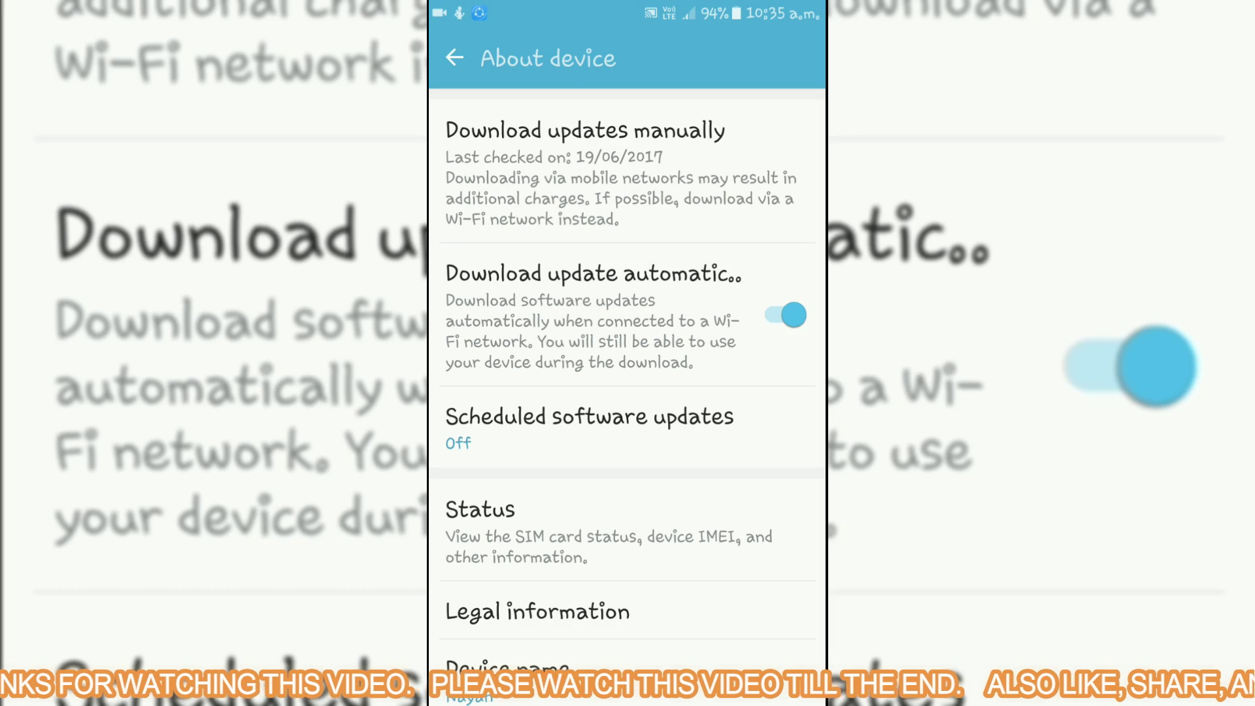
pyautogui.click(454, 58)
pyautogui.press('Escape')
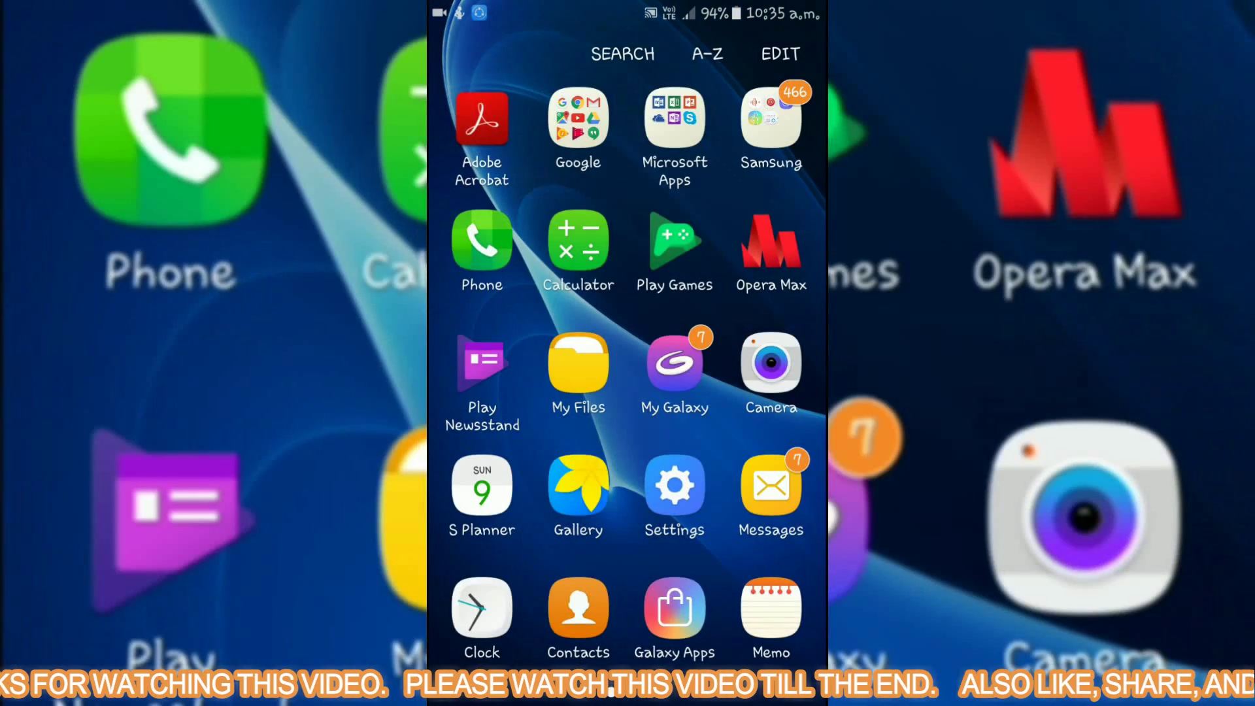
pyautogui.scroll(-5, 627, 373)
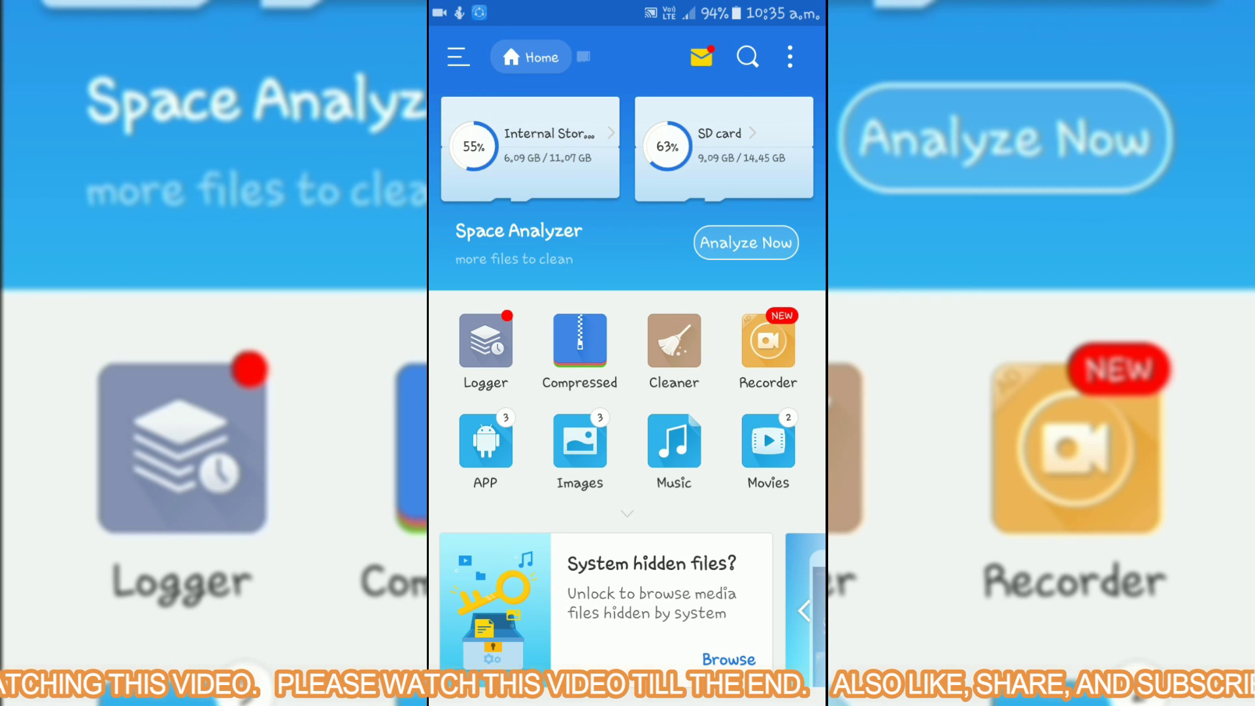
# Start creating a new plain file in the internal storage folder
pyautogui.click(529, 147)
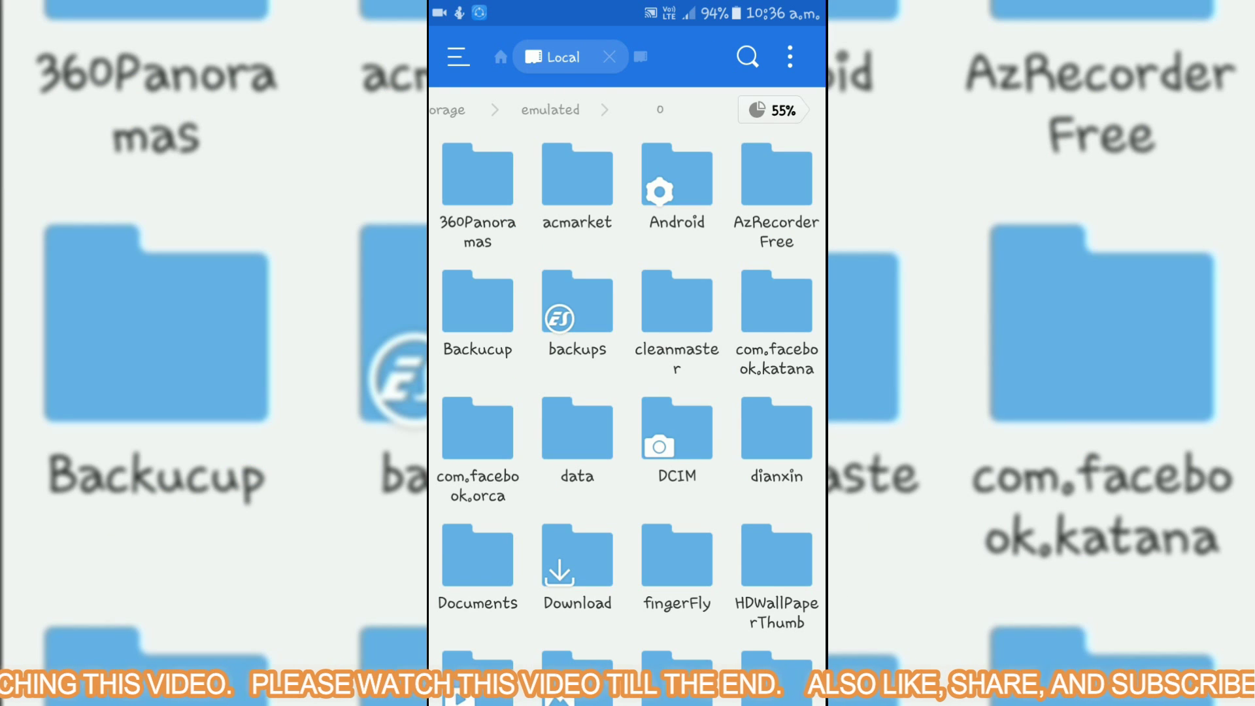
pyautogui.click(789, 58)
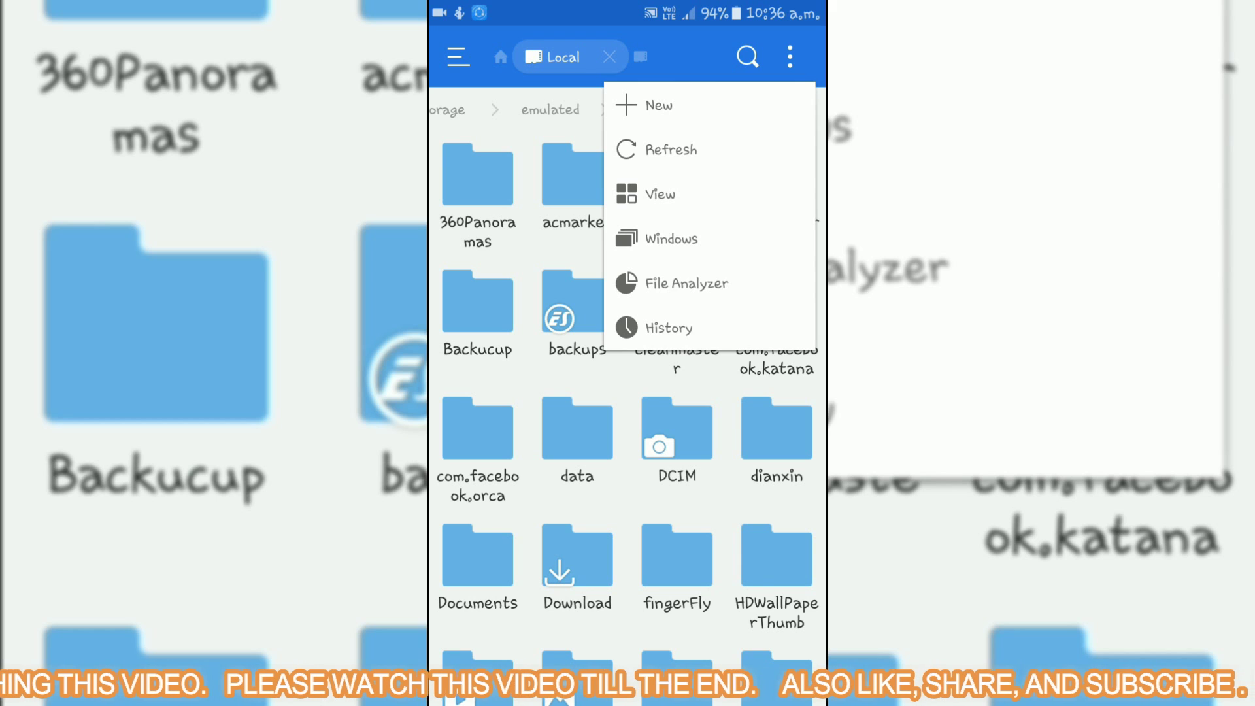
pyautogui.click(659, 105)
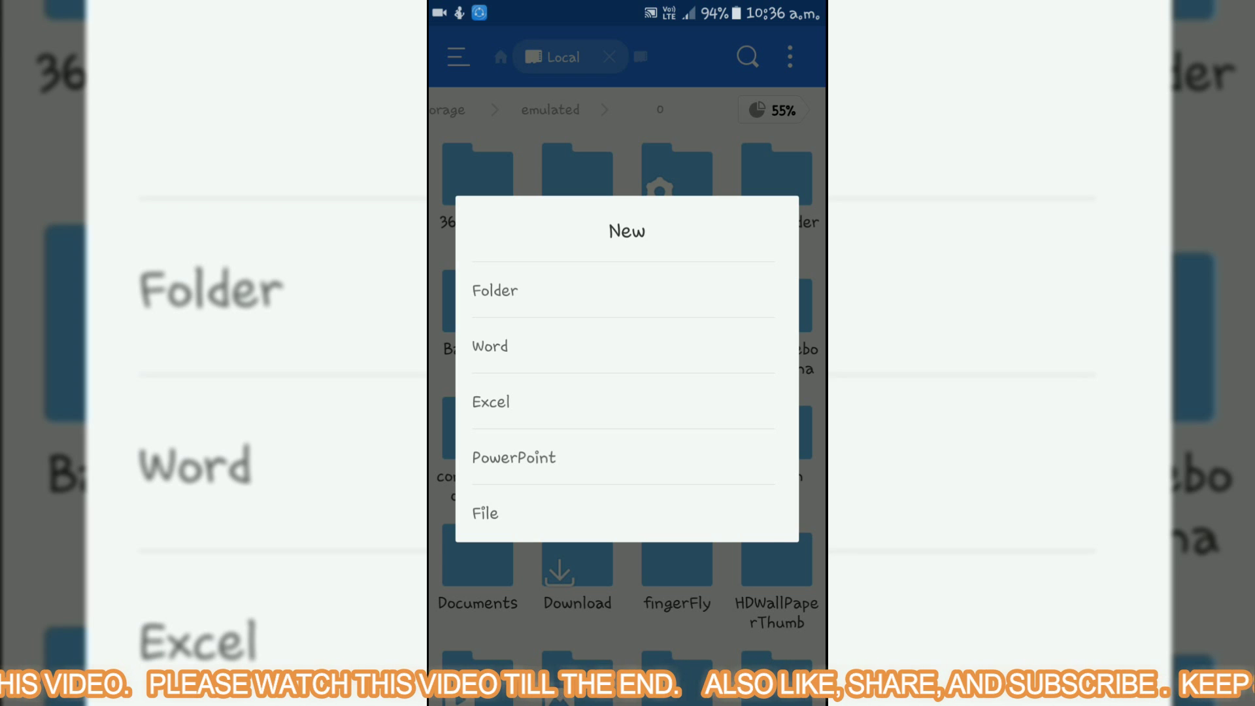
pyautogui.click(484, 513)
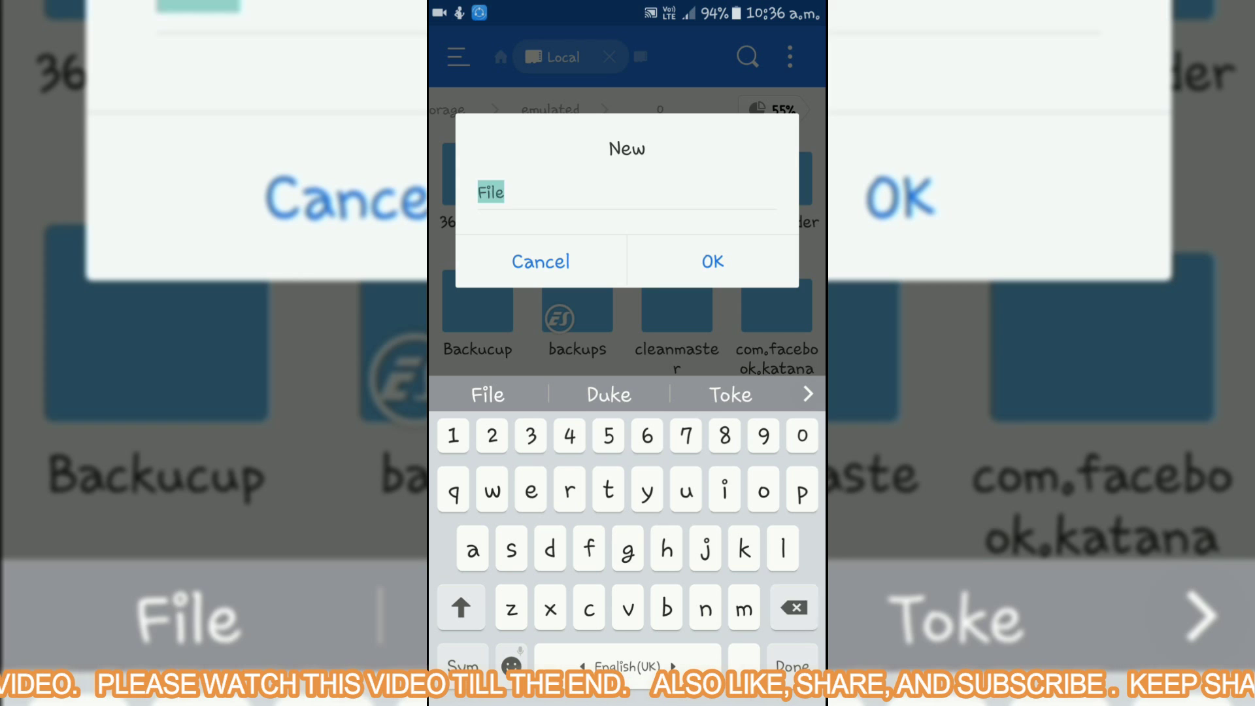
pyautogui.press('BackSpace')
pyautogui.click(477, 192)
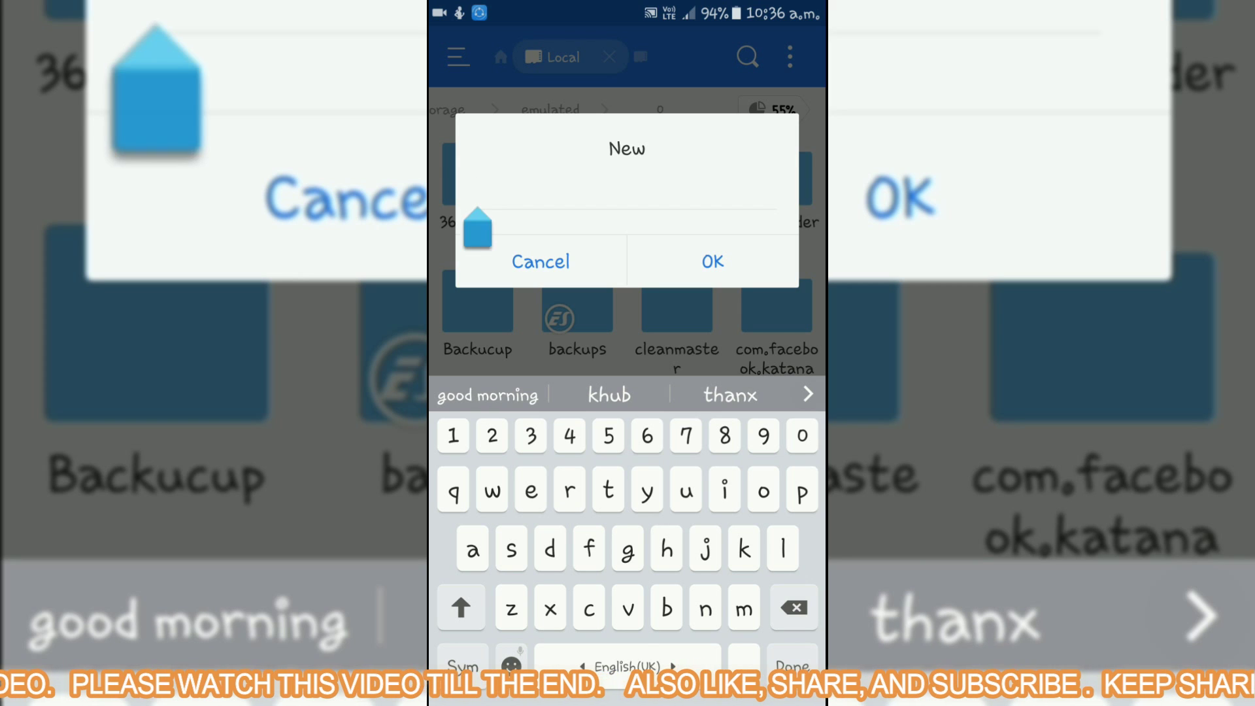
pyautogui.click(494, 145)
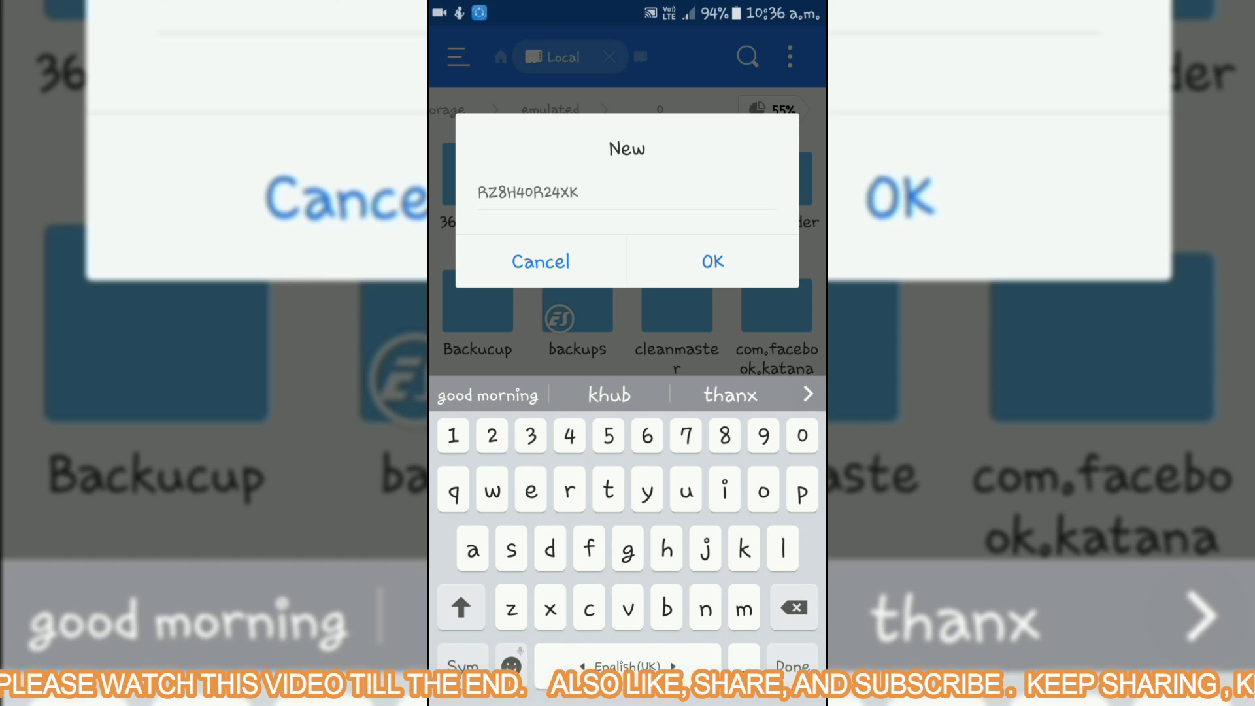
pyautogui.click(713, 261)
pyautogui.scroll(-5, 628, 393)
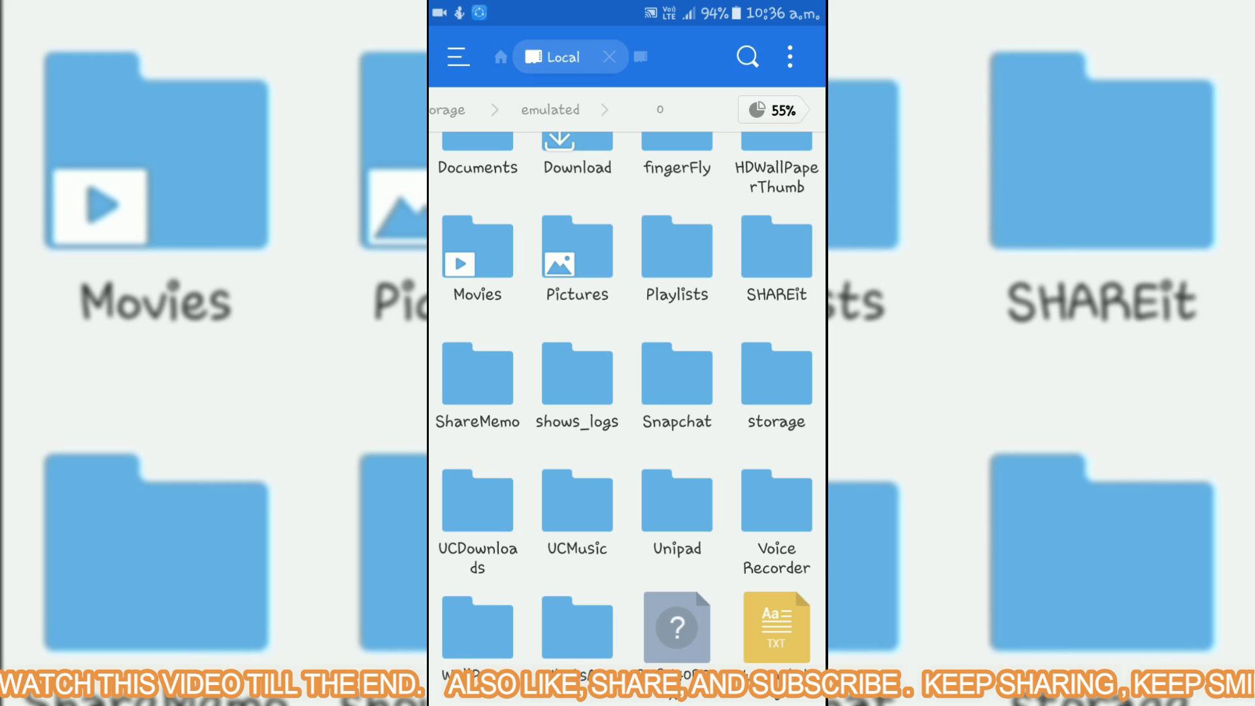
# Launch Wps Wpa Tester, connect to Soham with Automatic PIN, then return home
pyautogui.press('Escape')
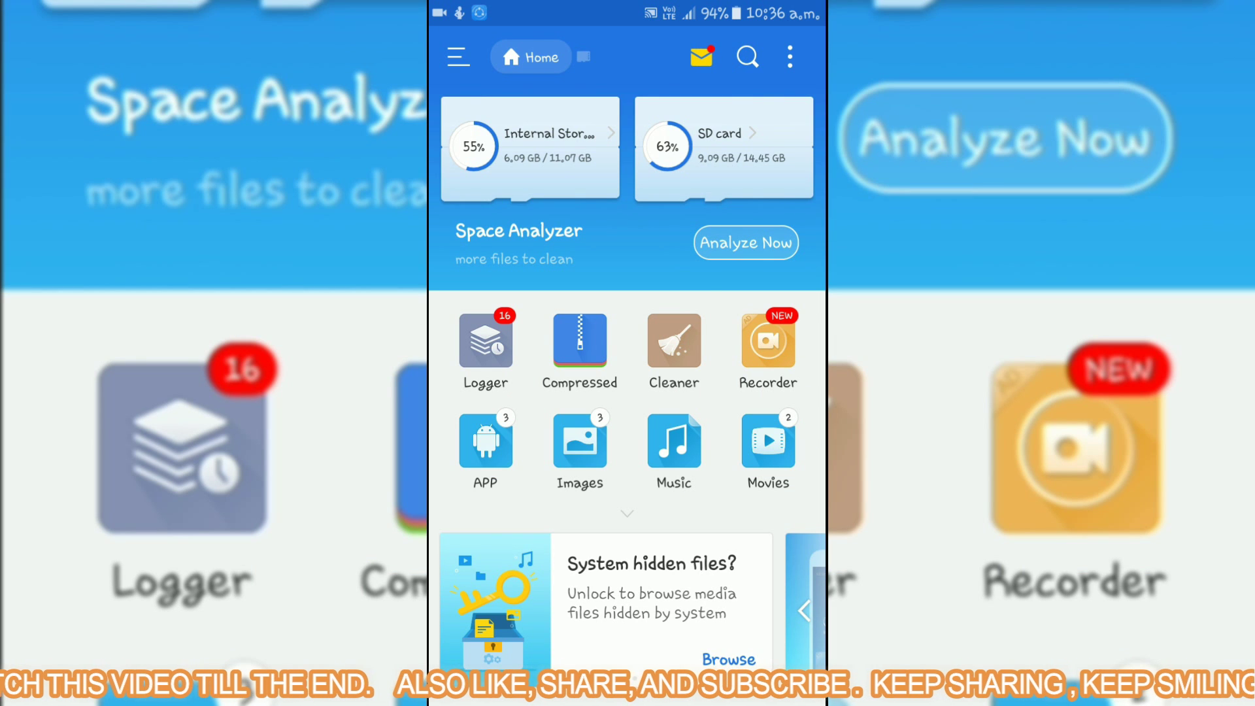
pyautogui.press('Escape')
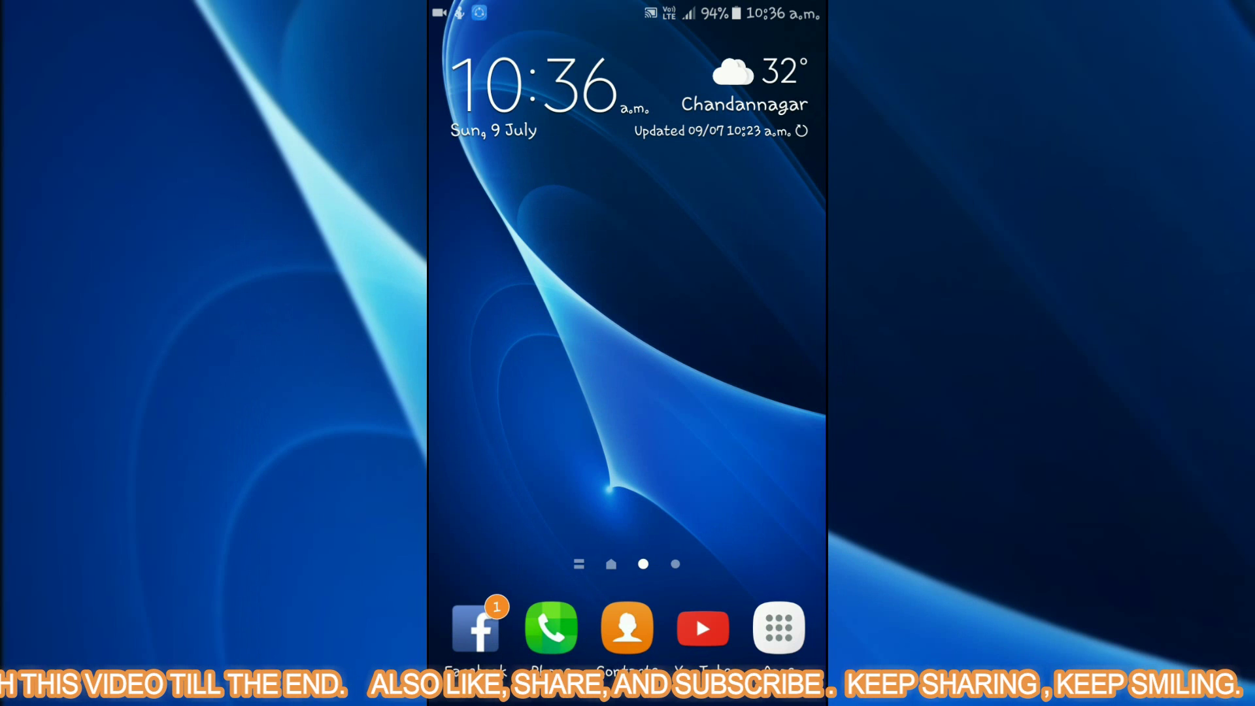
pyautogui.click(778, 628)
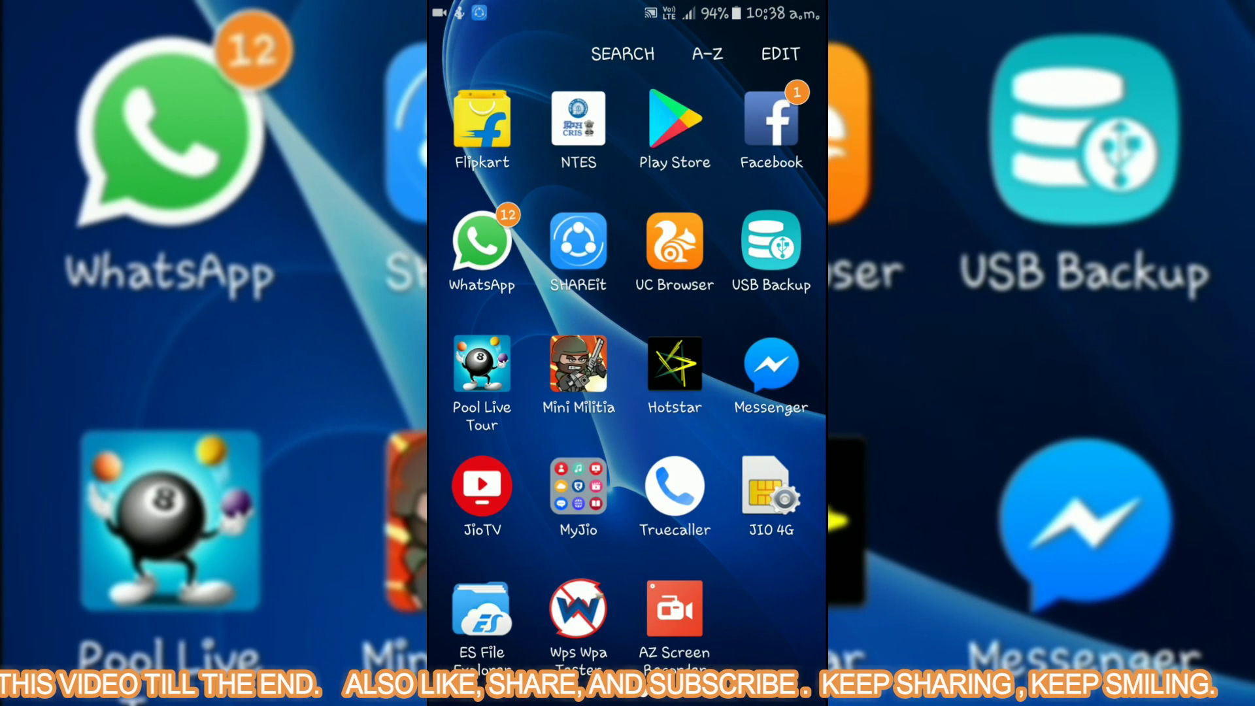
pyautogui.click(580, 607)
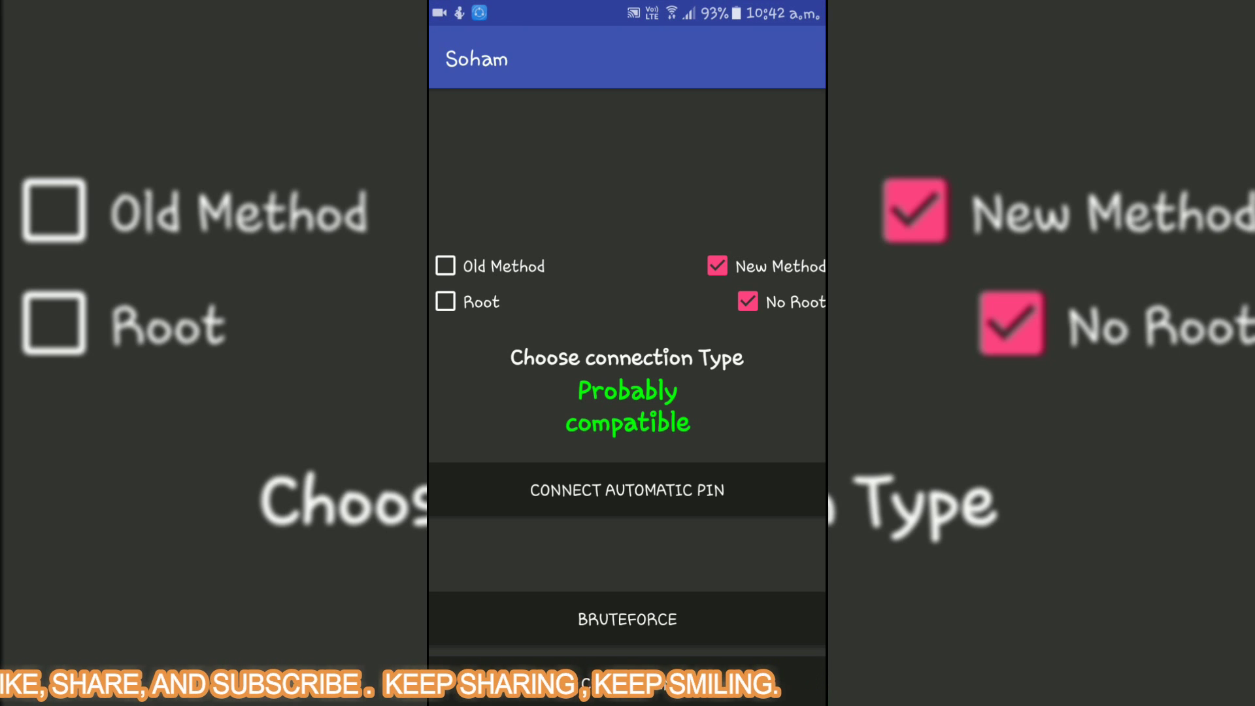
pyautogui.press('Home')
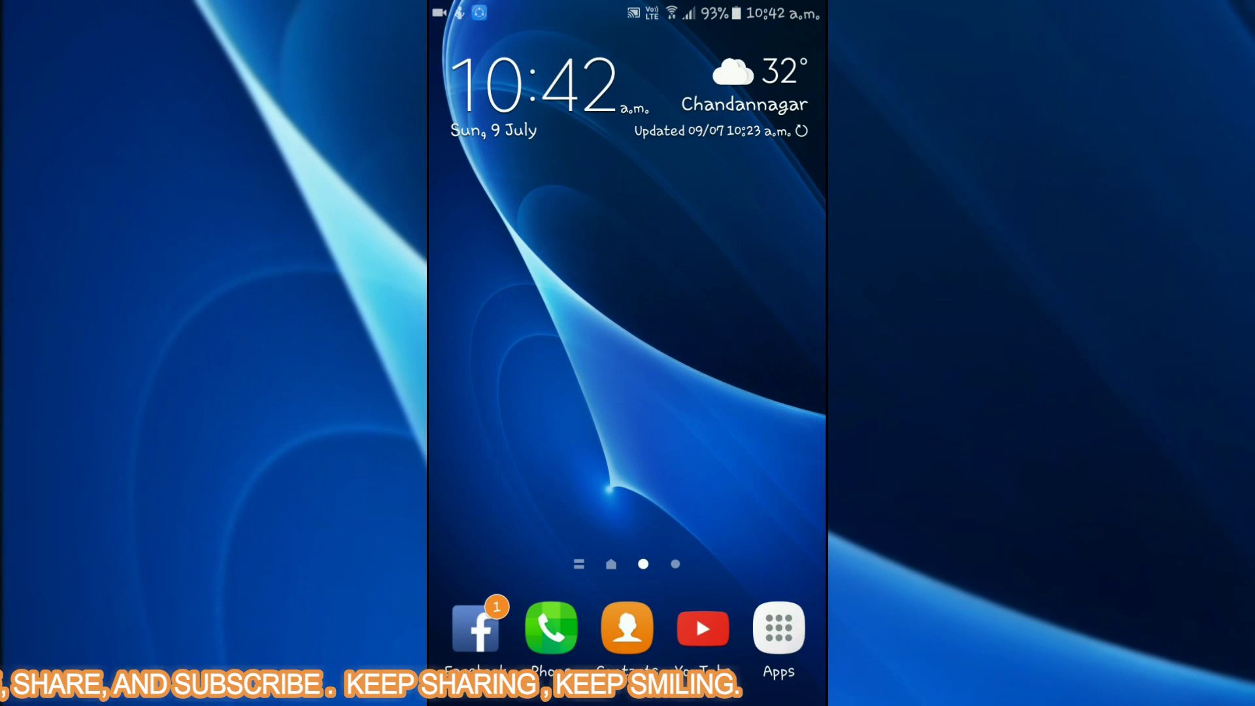
# Check in Wi-Fi settings via the quick panel that the phone is connected to Soham
pyautogui.click(778, 628)
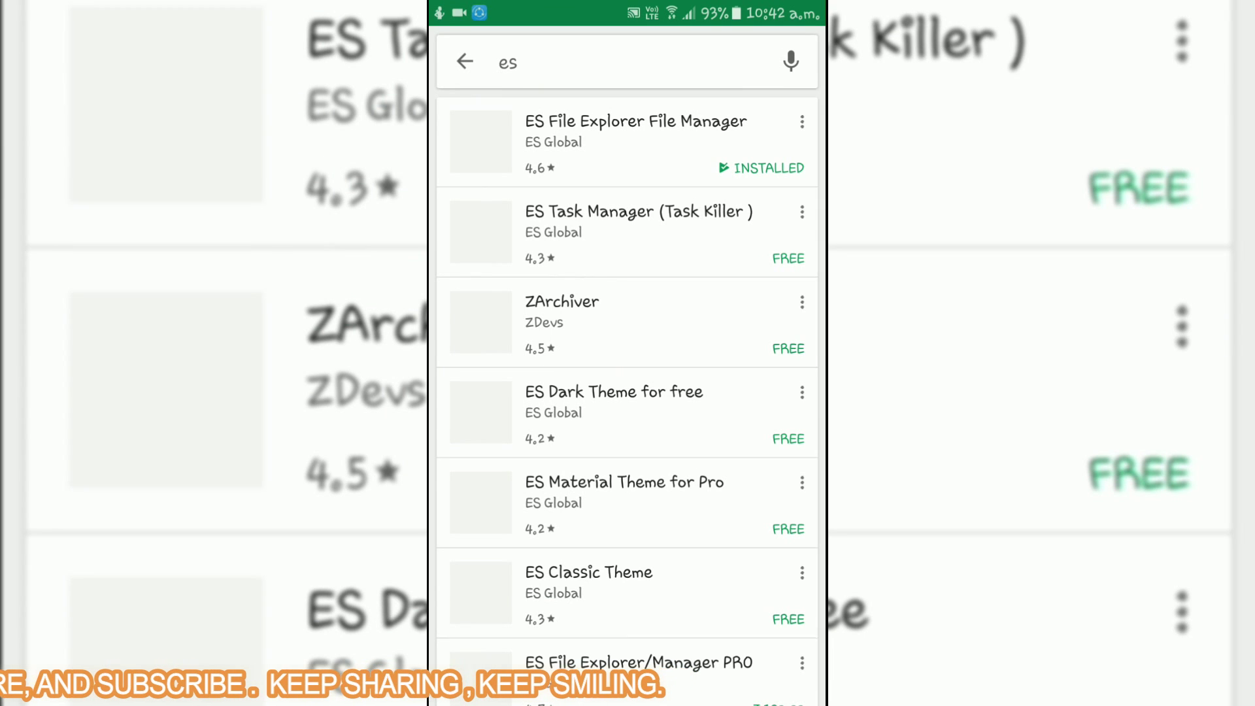
pyautogui.moveTo(628, 4); pyautogui.dragTo(628, 432)
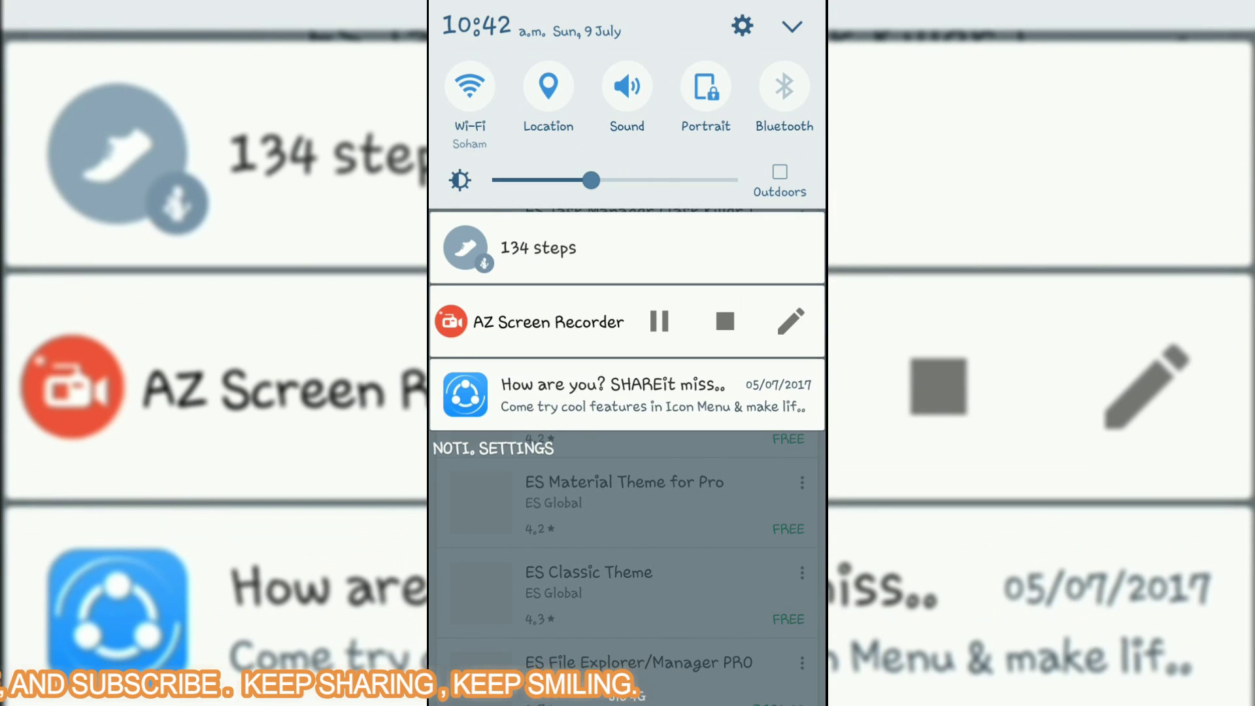
pyautogui.click(470, 93)
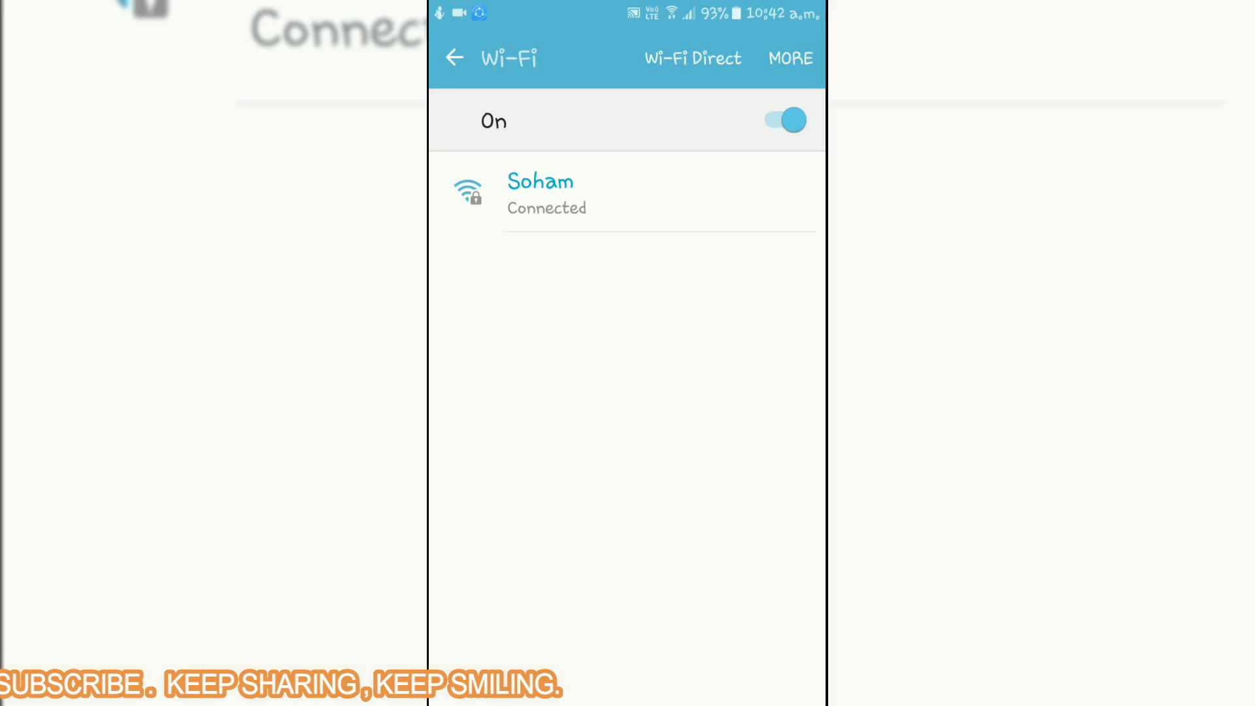
# Return home and swipe the app drawer to the page with Play Store
pyautogui.press('Home')
pyautogui.click(778, 628)
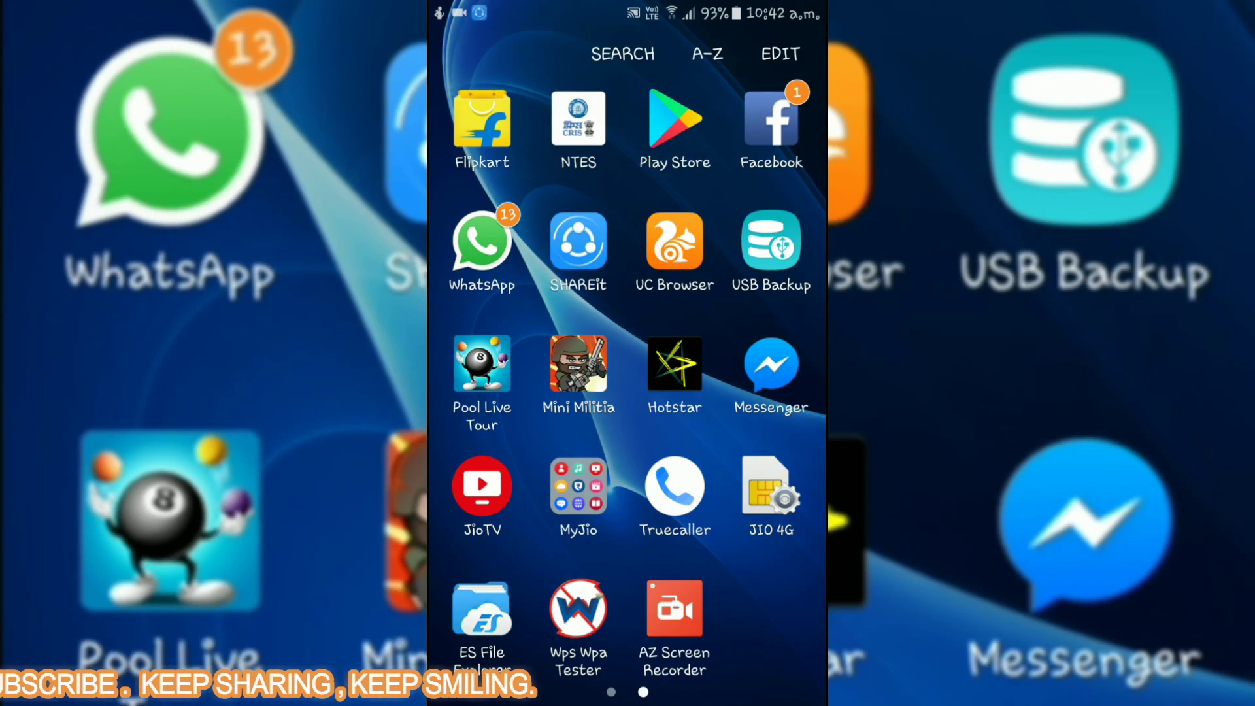
pyautogui.moveTo(490, 392)
pyautogui.mouseDown()
pyautogui.moveTo(785, 392)
pyautogui.moveTo(588, 392)
pyautogui.mouseUp()
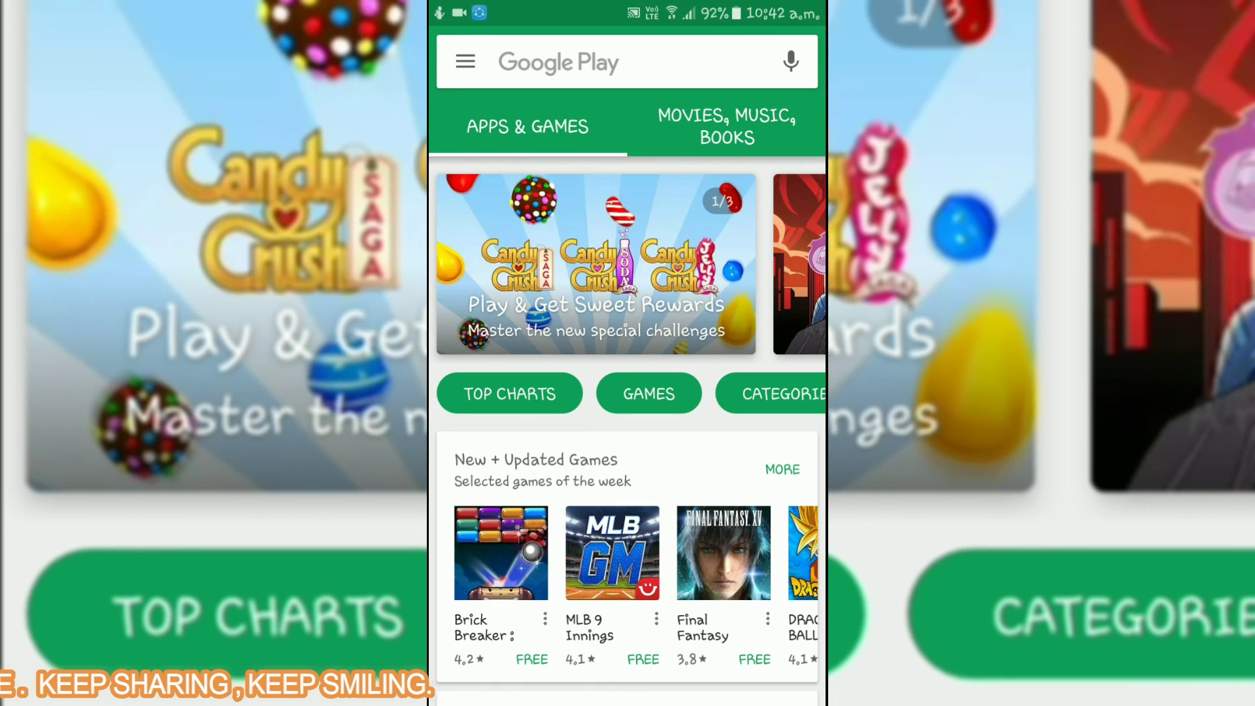
pyautogui.scroll(-3, 627, 392)
pyautogui.scroll(-2, 628, 393)
pyautogui.scroll(-2, 627, 392)
pyautogui.scroll(-3, 627, 392)
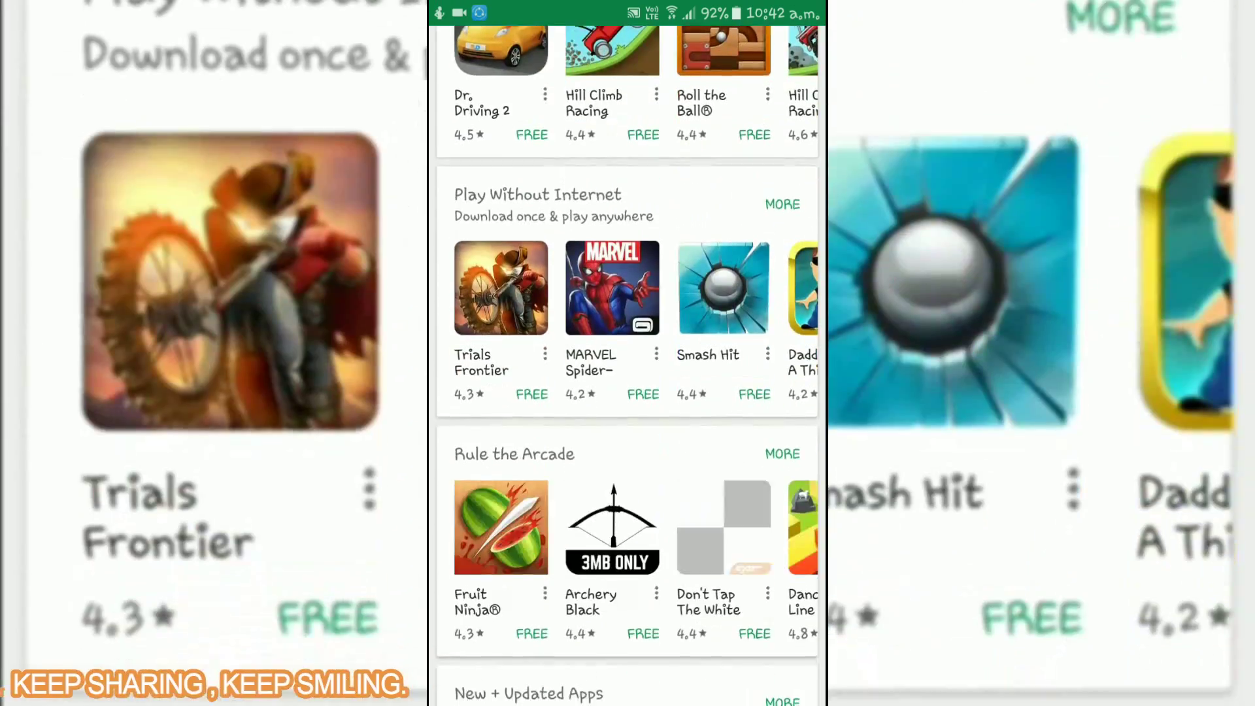
pyautogui.scroll(-2, 627, 392)
pyautogui.scroll(-3, 628, 393)
pyautogui.scroll(-2, 627, 392)
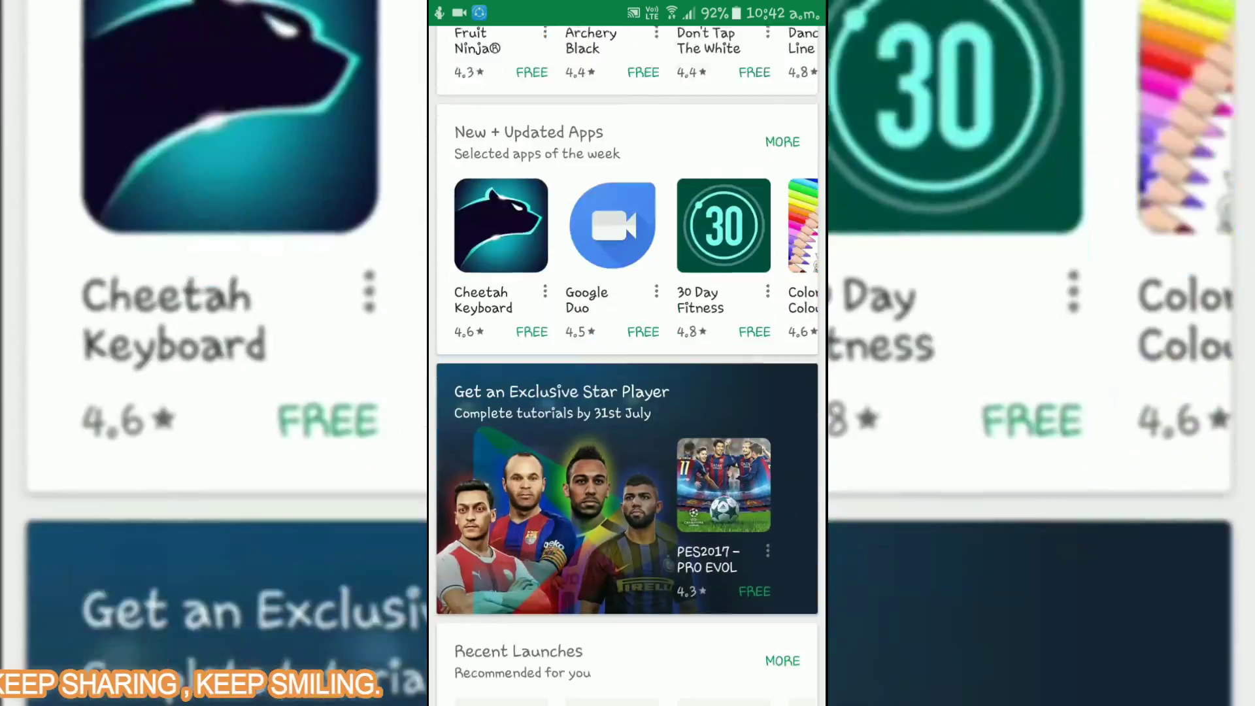
pyautogui.scroll(-3, 628, 392)
pyautogui.scroll(5, 627, 393)
pyautogui.scroll(5, 627, 392)
pyautogui.scroll(5, 628, 393)
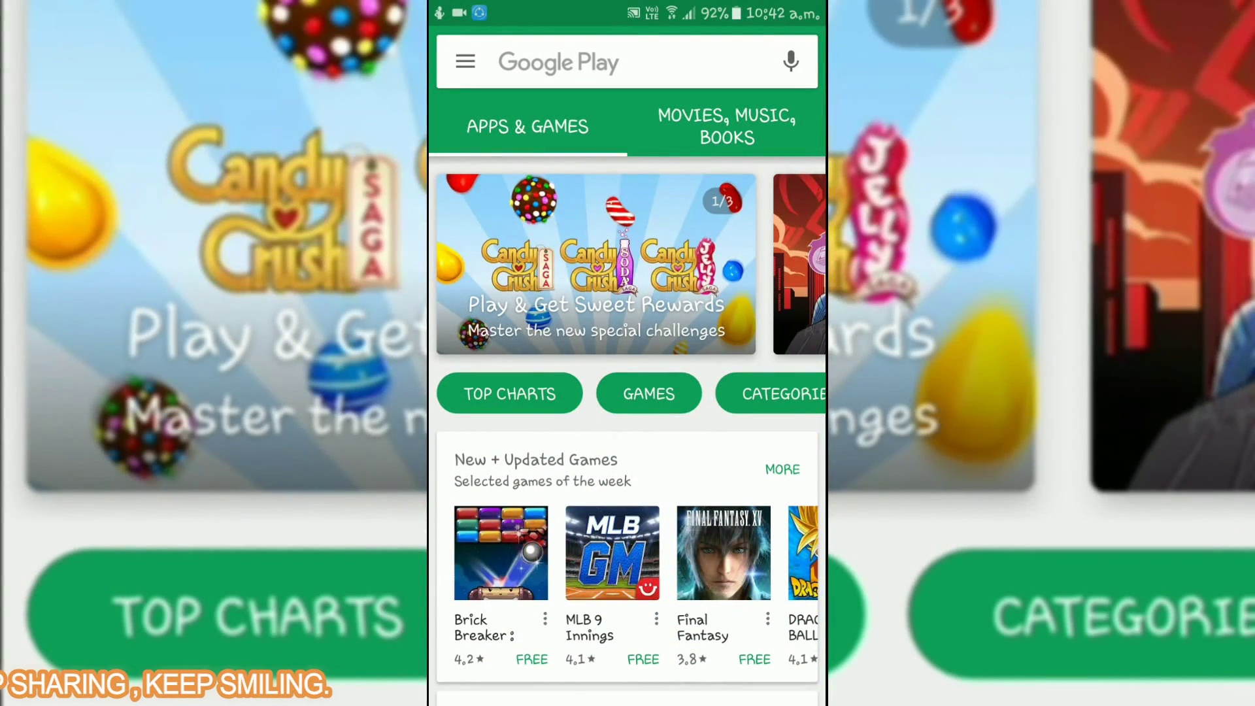
# Leave the Play Store for the app drawer after the listings loaded online
pyautogui.press('Escape')
pyautogui.hscroll(-1, 627, 392)
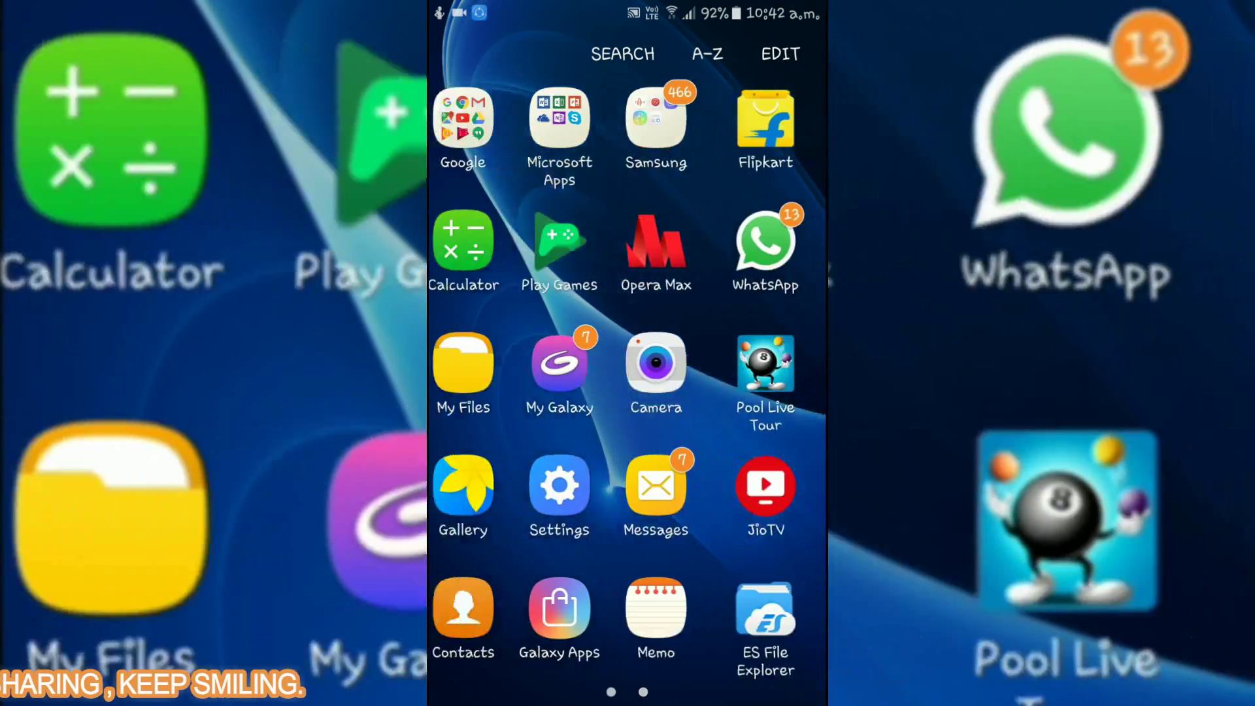
pyautogui.hscroll(-1, 628, 392)
# Run a Google search for 'google' from the browser to prove internet access
pyautogui.click(577, 123)
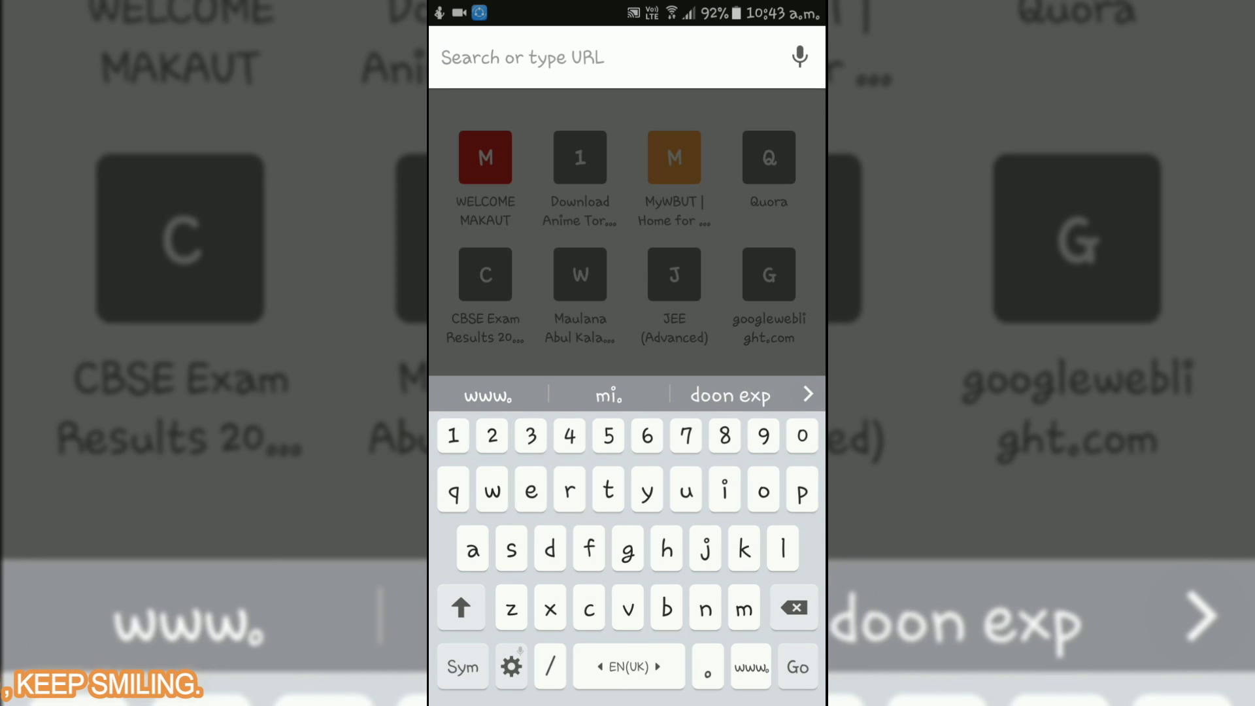
pyautogui.write('goo')
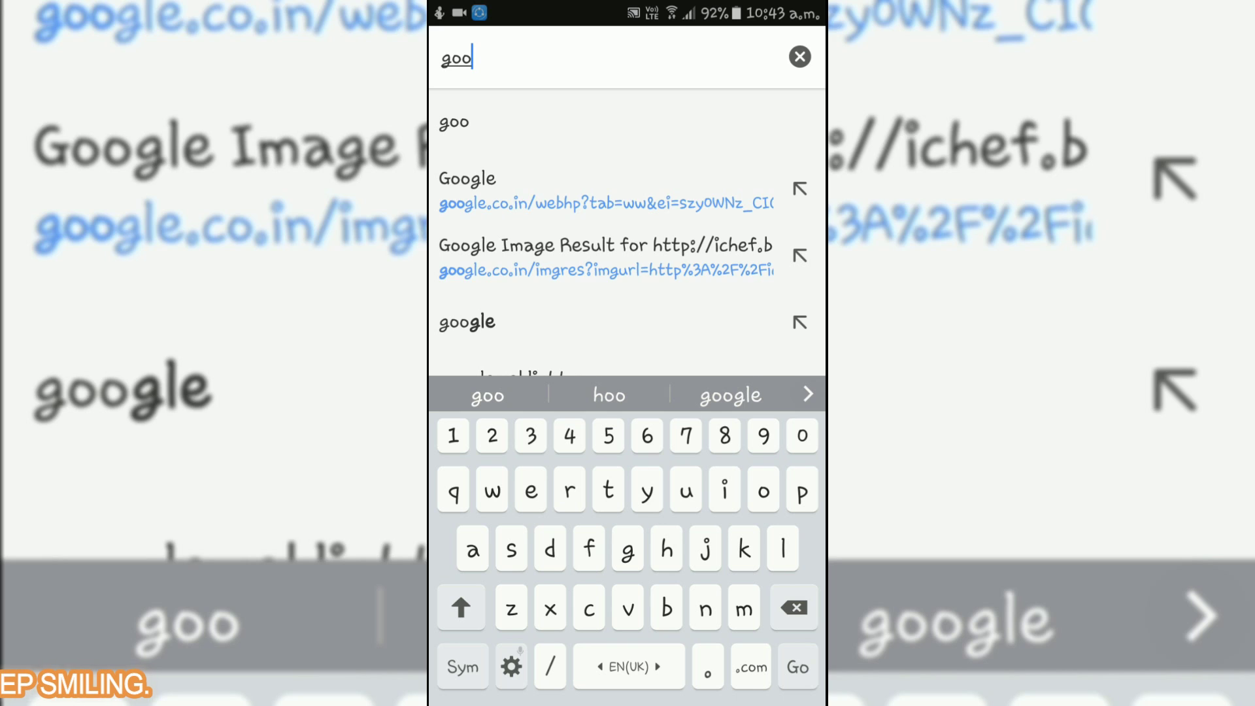
pyautogui.press('Return')
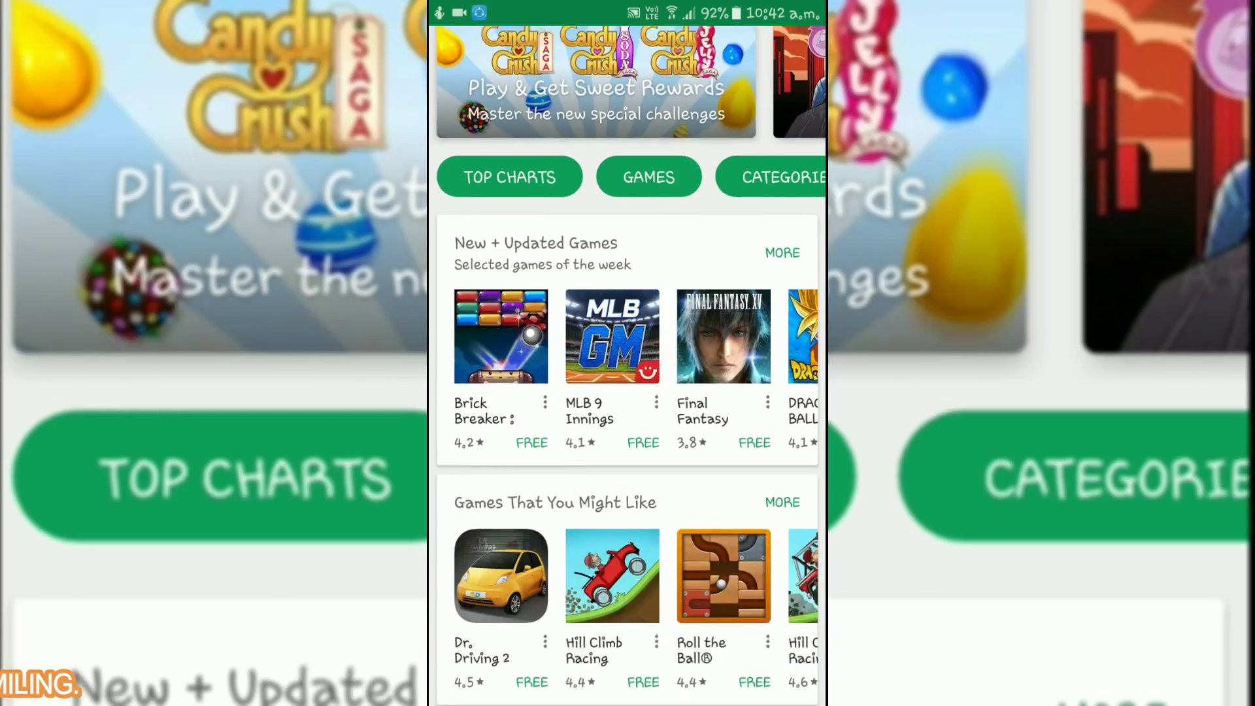
pyautogui.scroll(-5, 628, 392)
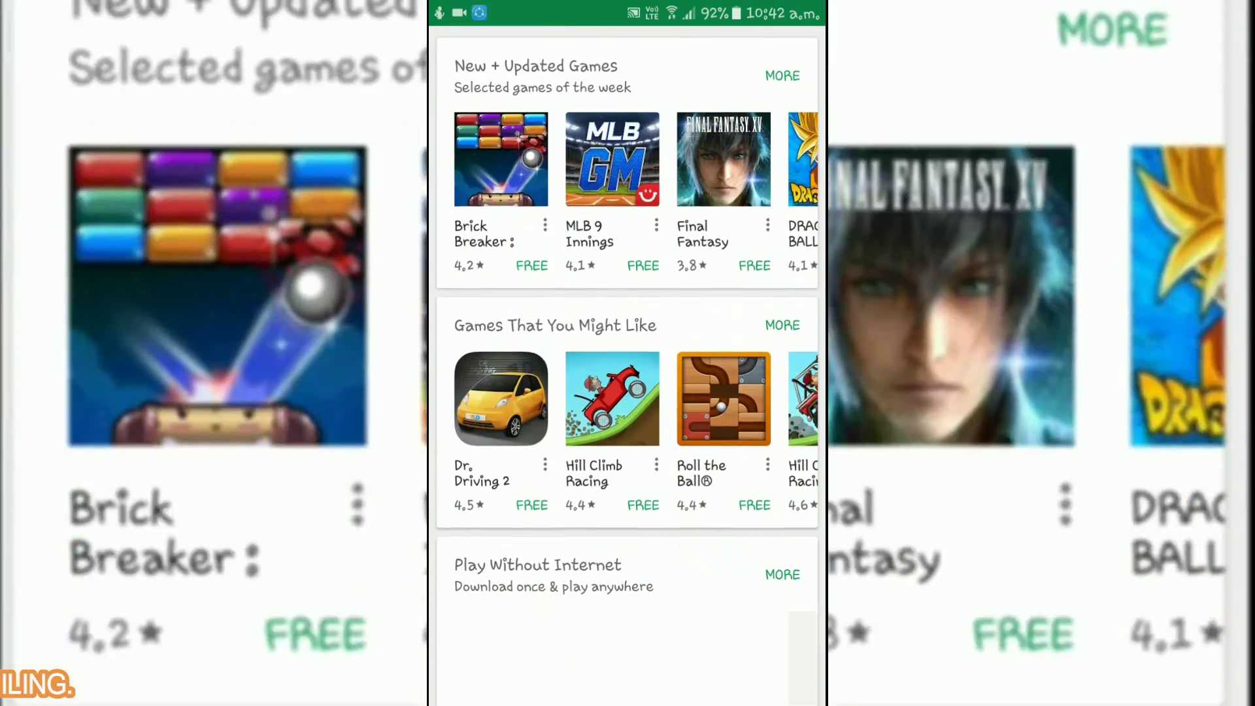
pyautogui.scroll(-5, 628, 392)
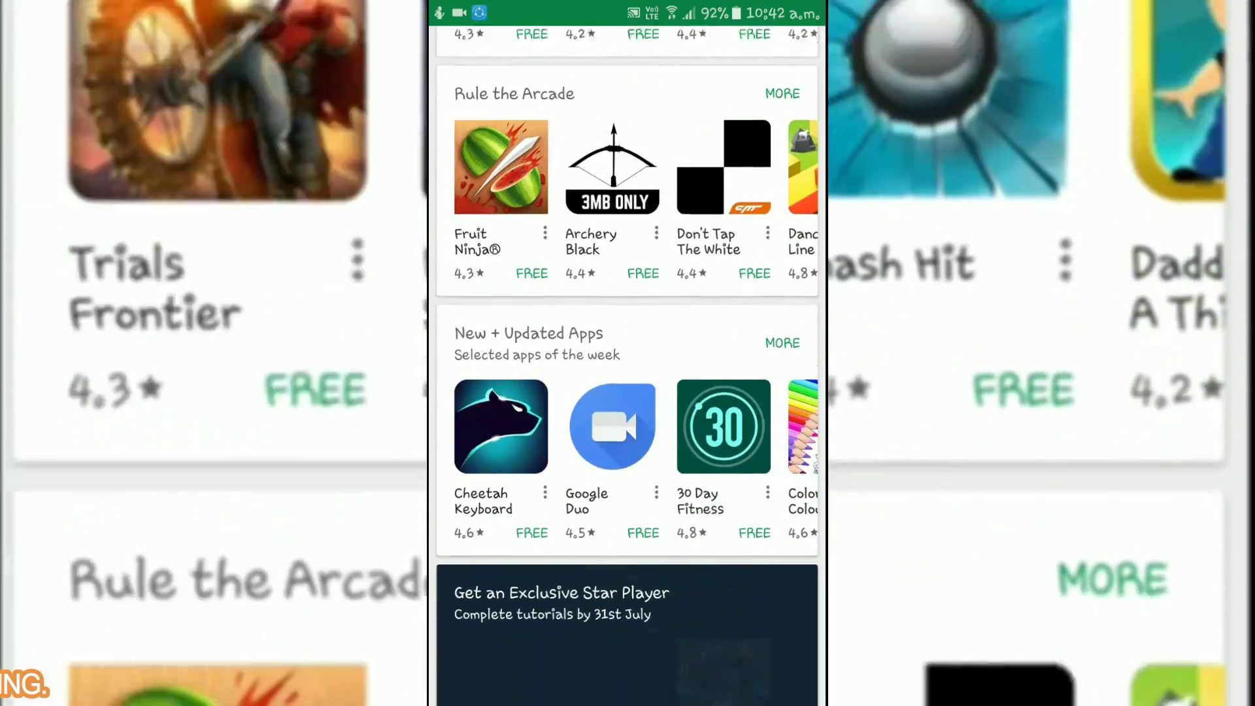
pyautogui.scroll(-5, 628, 393)
pyautogui.scroll(10, 627, 392)
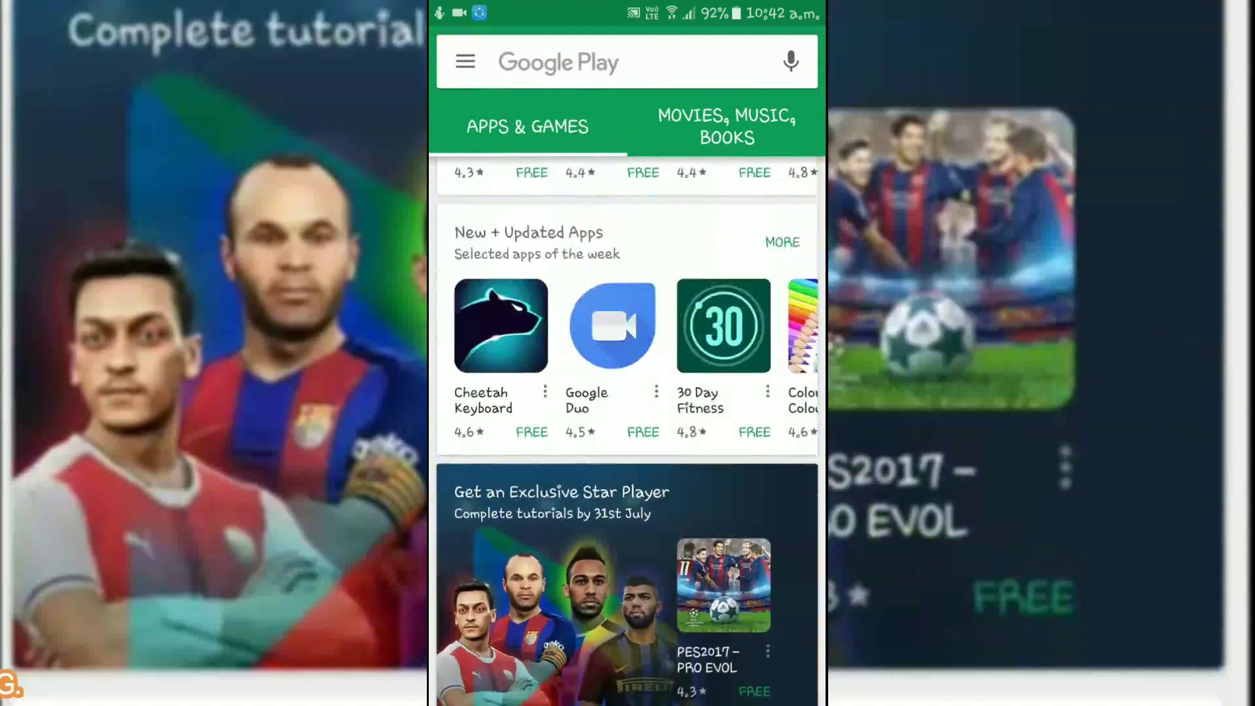
pyautogui.scroll(5, 627, 392)
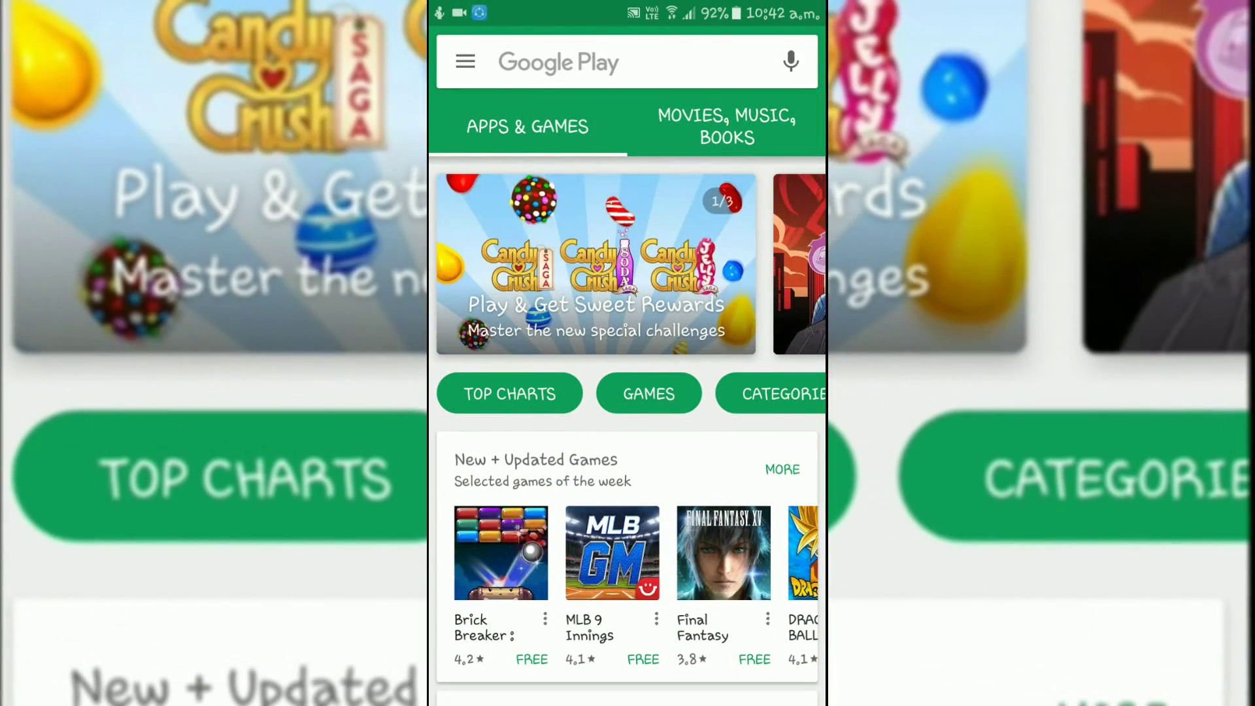